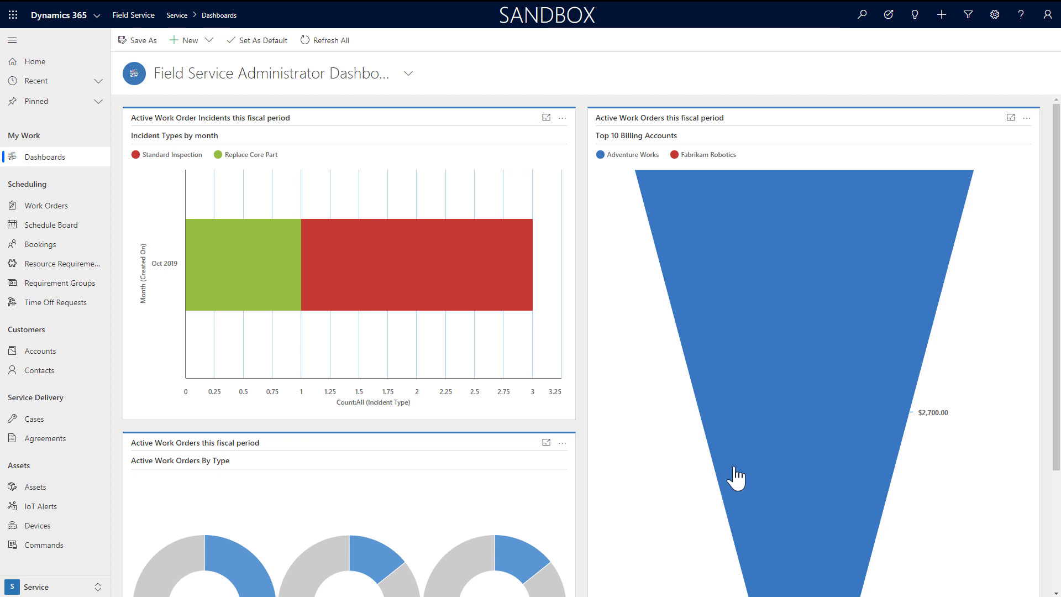
Switch to the Resources area to list the 75 active bookable resources.
click(76, 585)
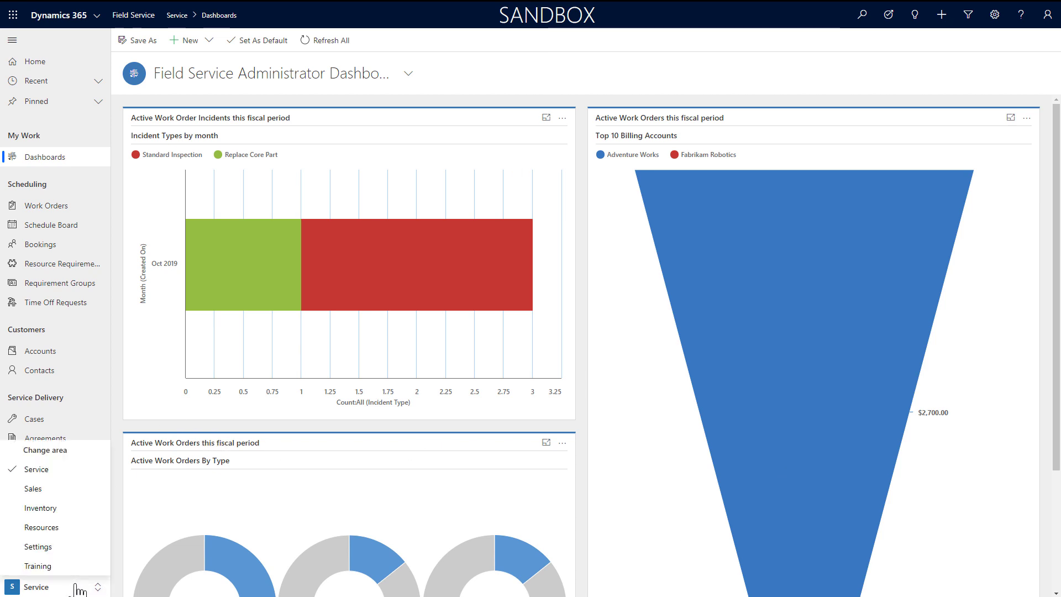
click(77, 531)
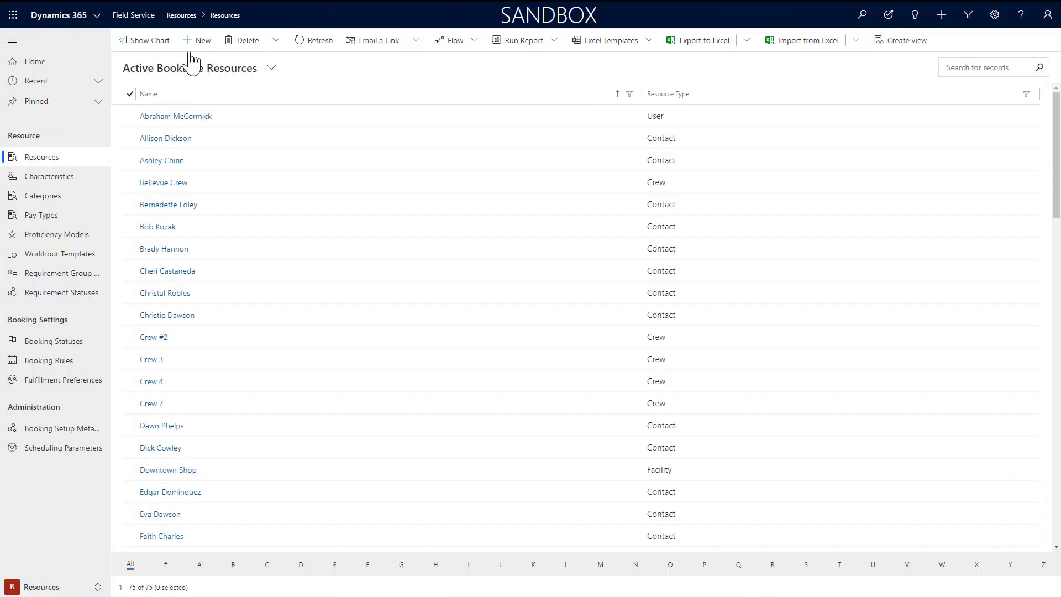
click(200, 47)
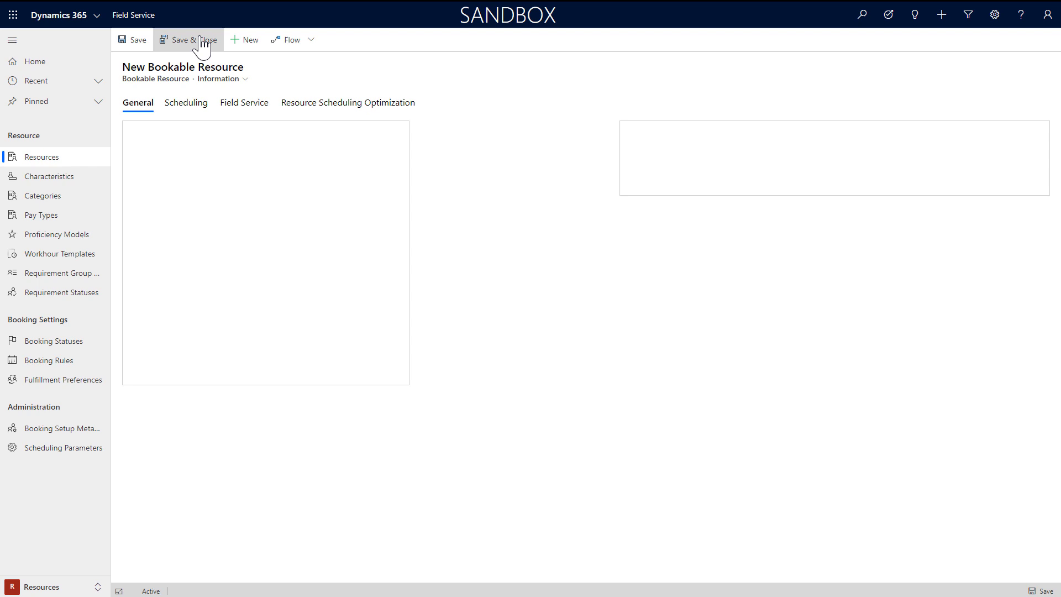
click(393, 139)
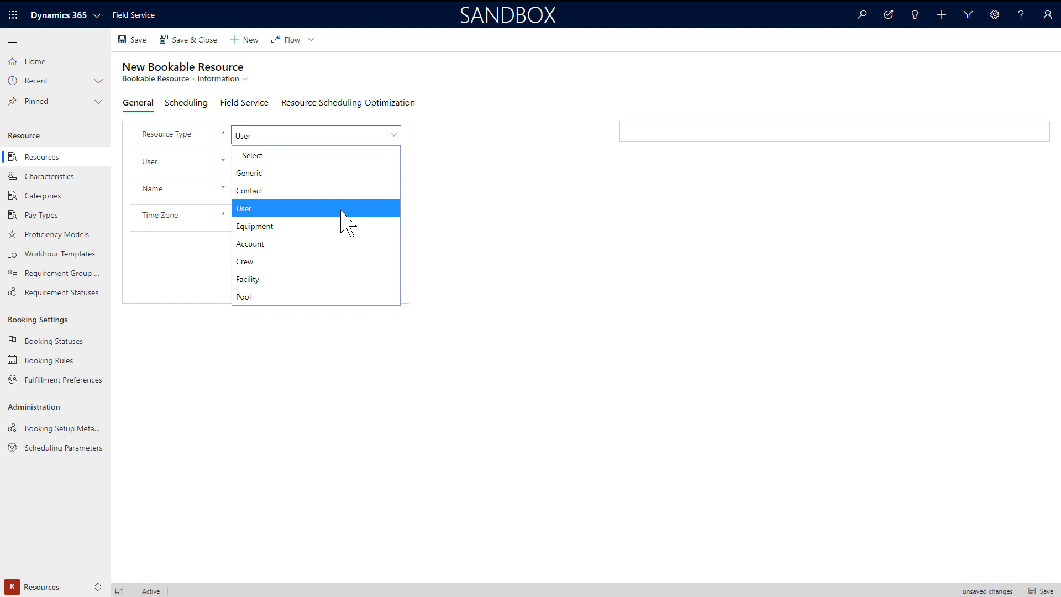
click(64, 159)
Open the first listed resource to reach its Seattle user record.
click(181, 121)
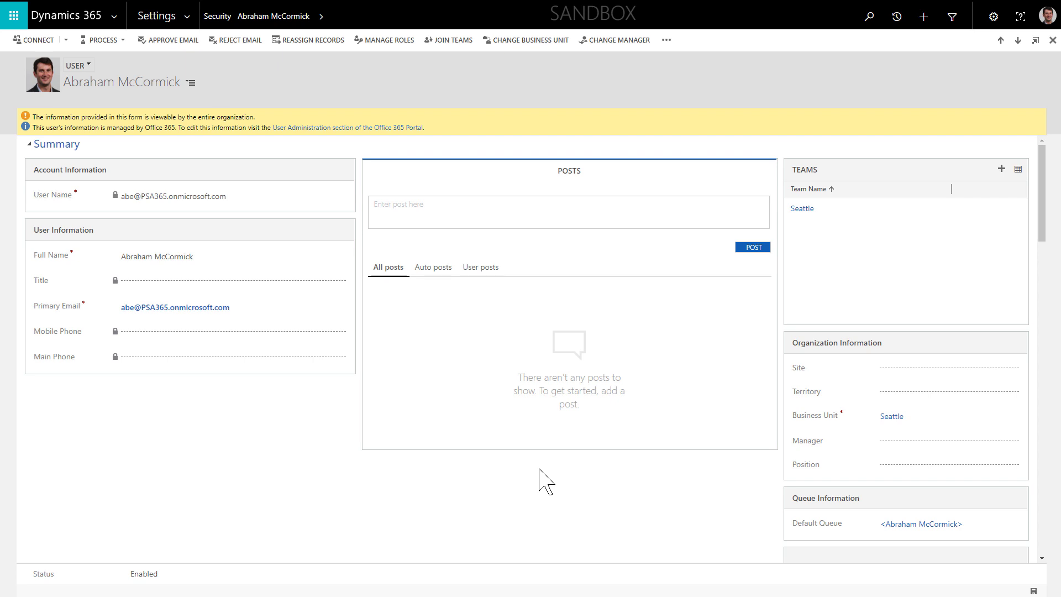
scroll(540, 480, down, 7)
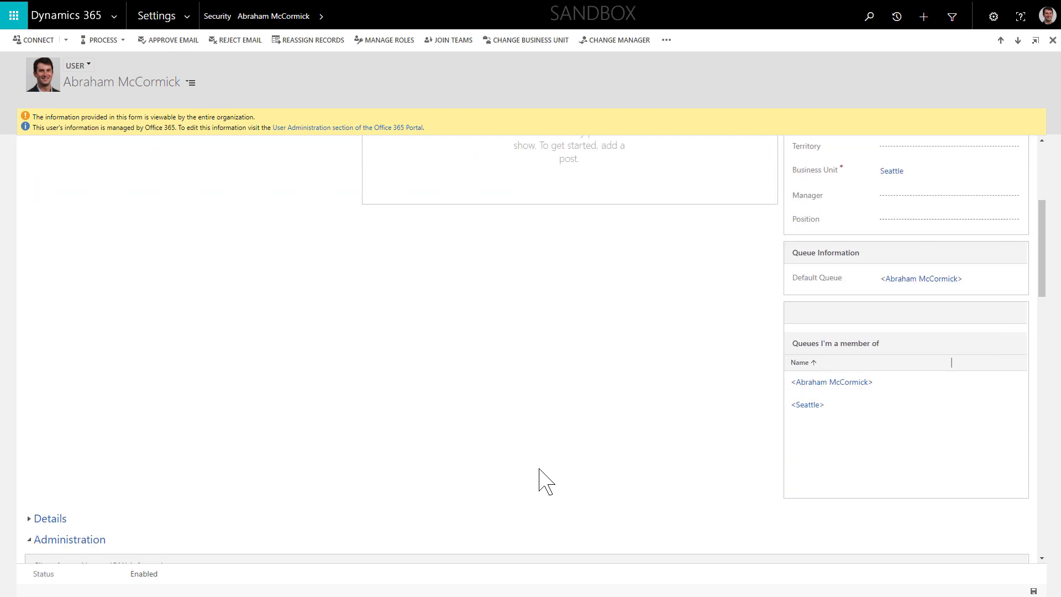
click(76, 399)
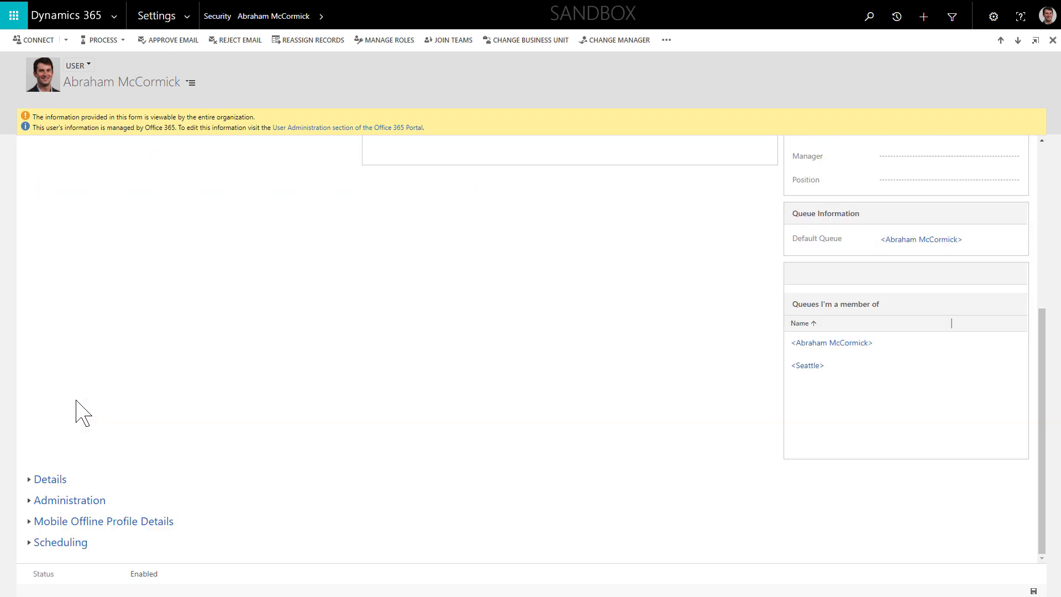
click(67, 482)
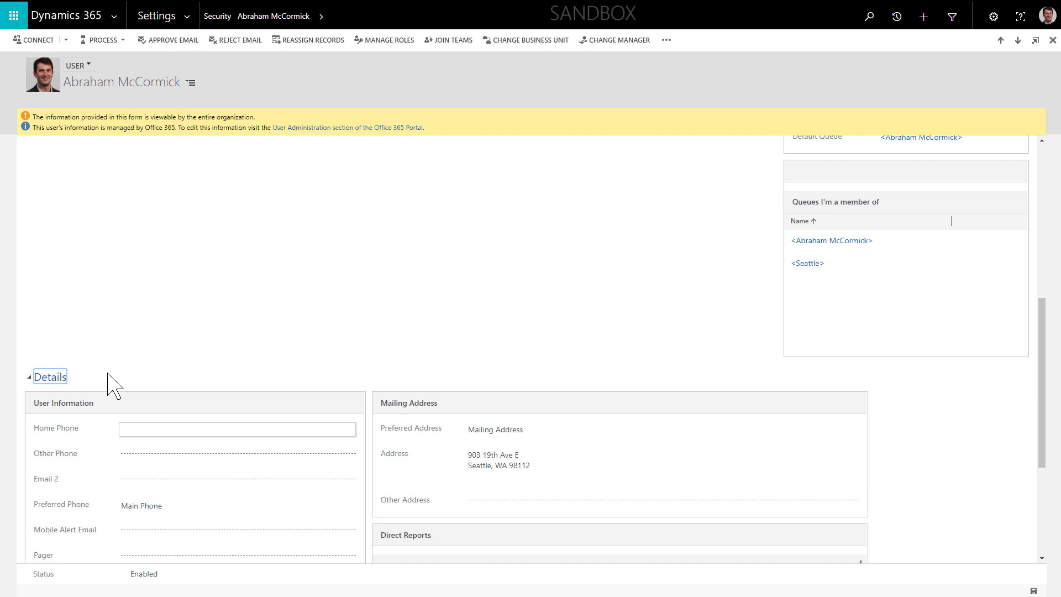
click(63, 377)
click(70, 544)
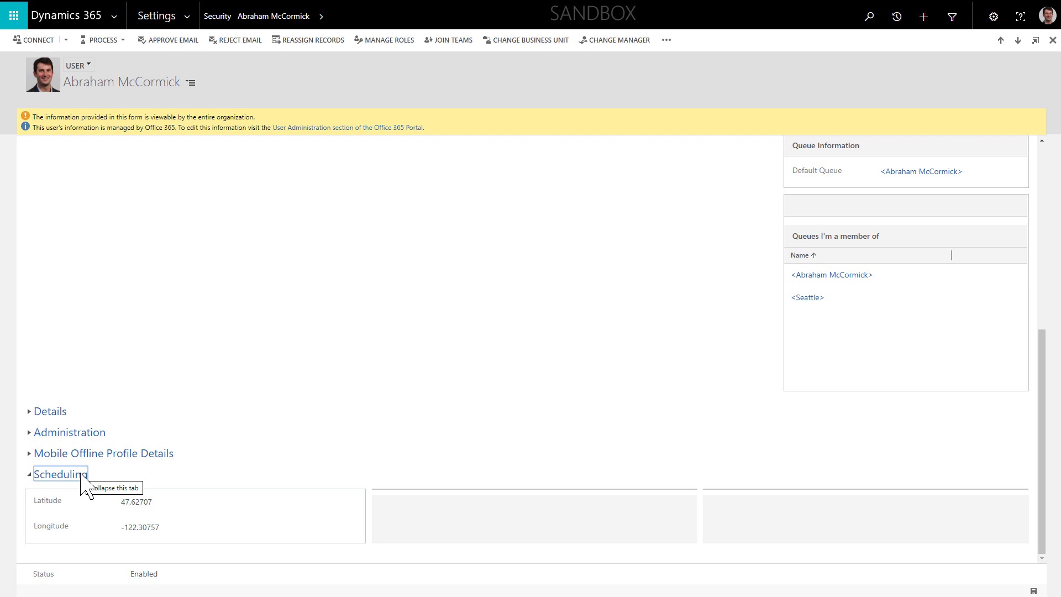
click(59, 474)
scroll(376, 249, up, 5)
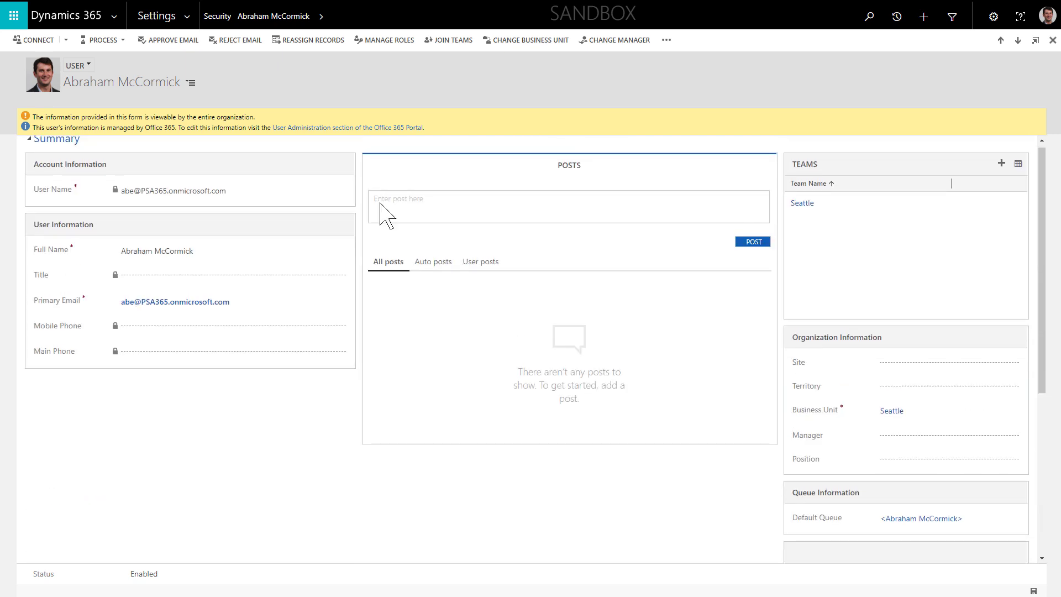
Confirm the user holds the Field Service - Resource security role, closing without saving.
click(397, 39)
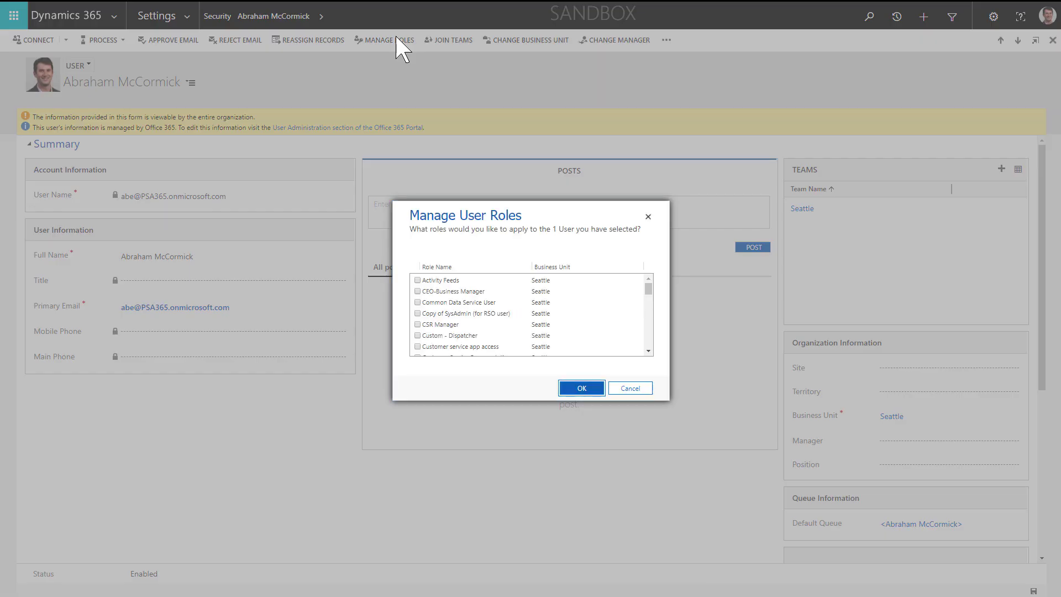
scroll(525, 309, down, 5)
click(525, 322)
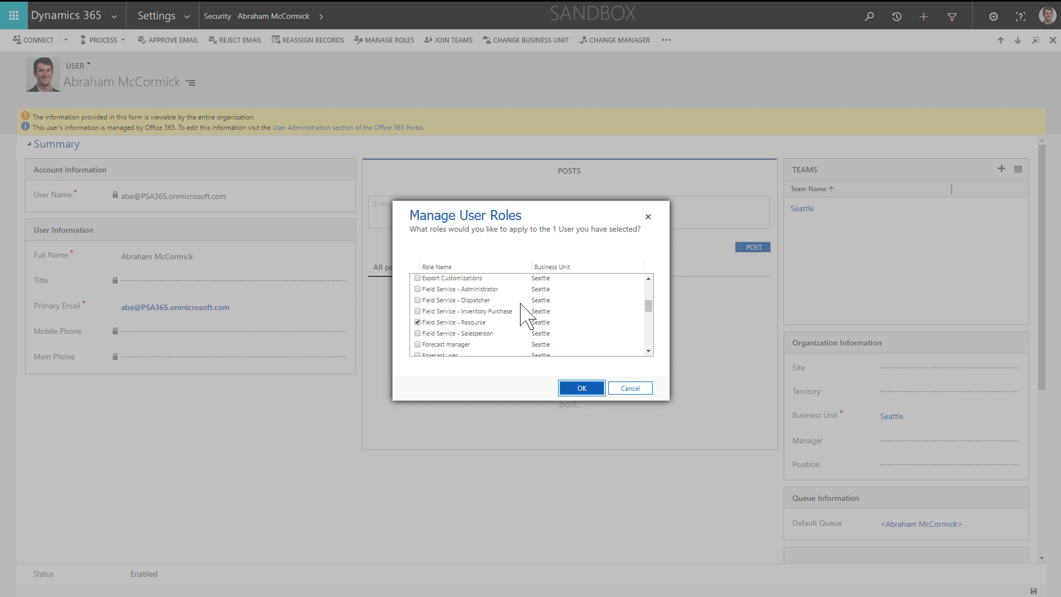
scroll(522, 312, down, 1)
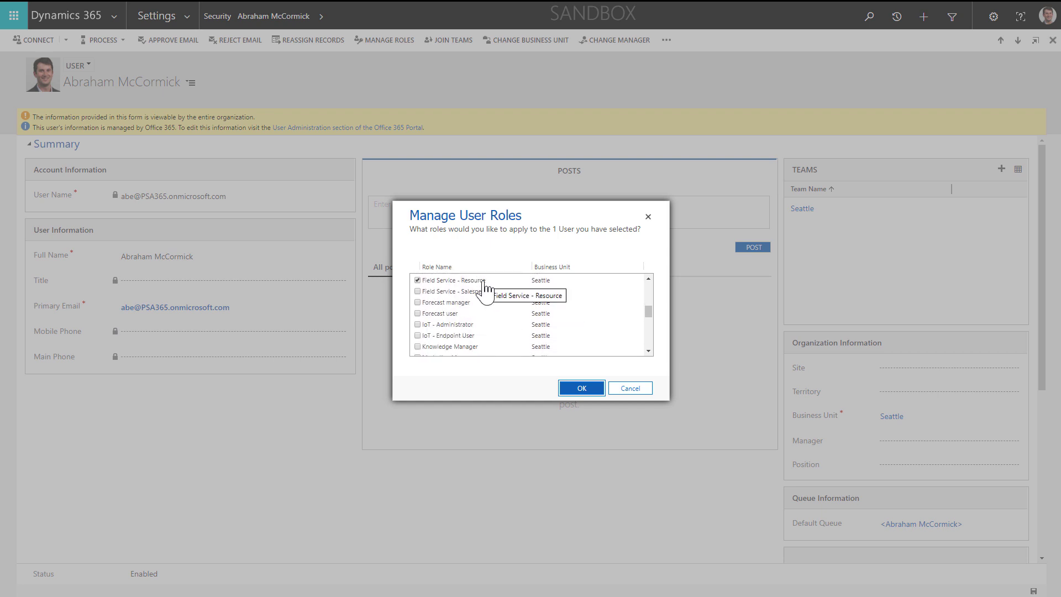
click(631, 389)
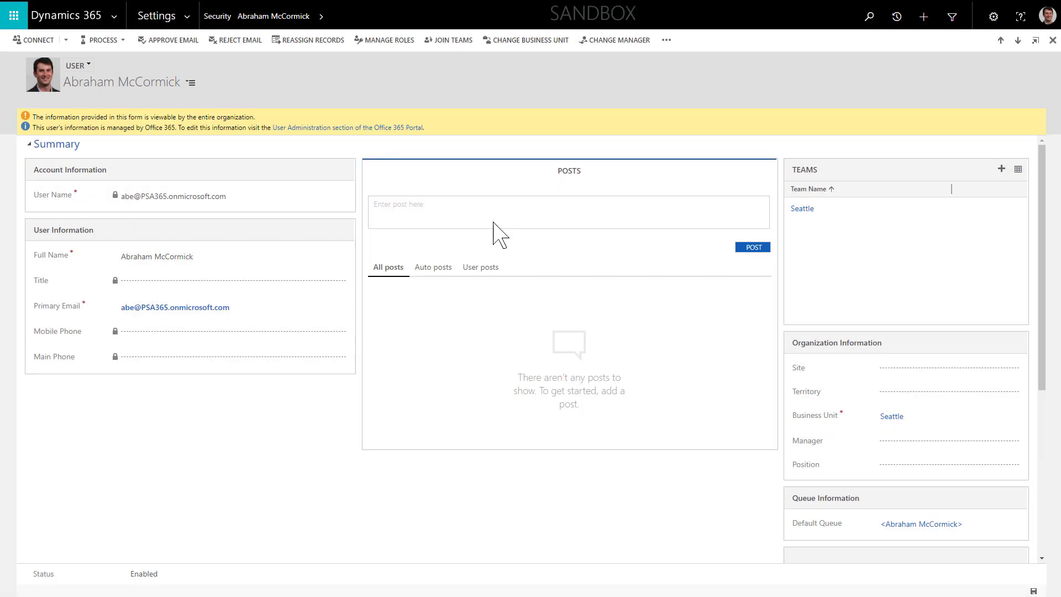
Check the user's field security profiles and select Field Service - Resource.
click(321, 17)
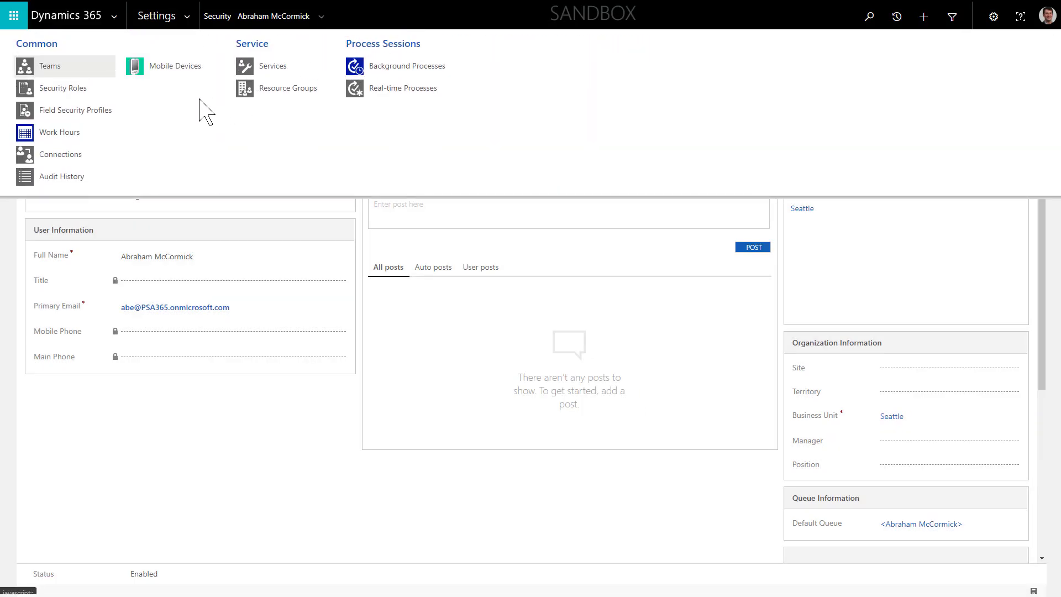
click(103, 111)
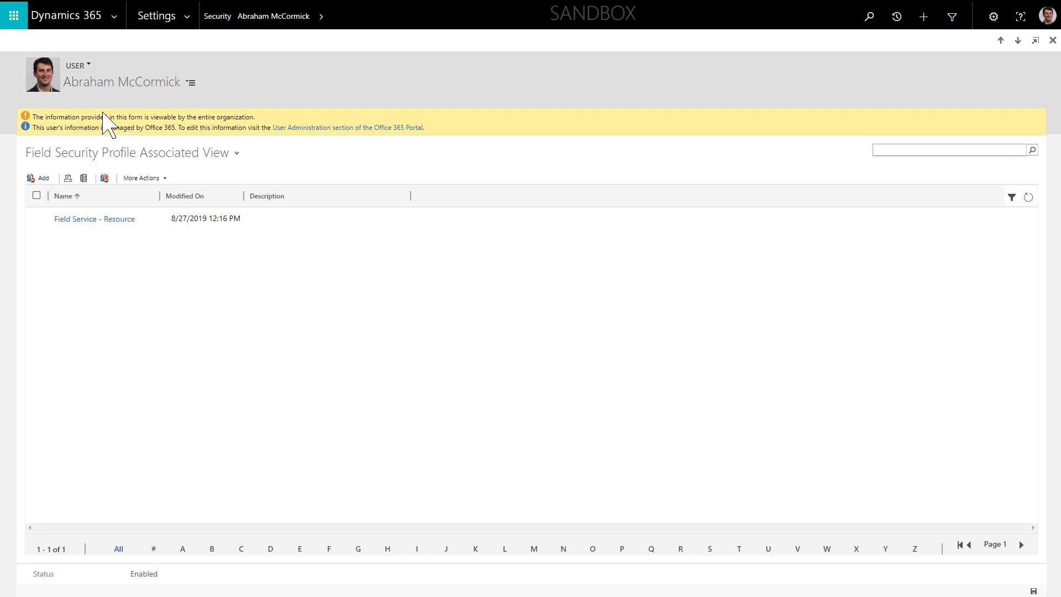
click(37, 218)
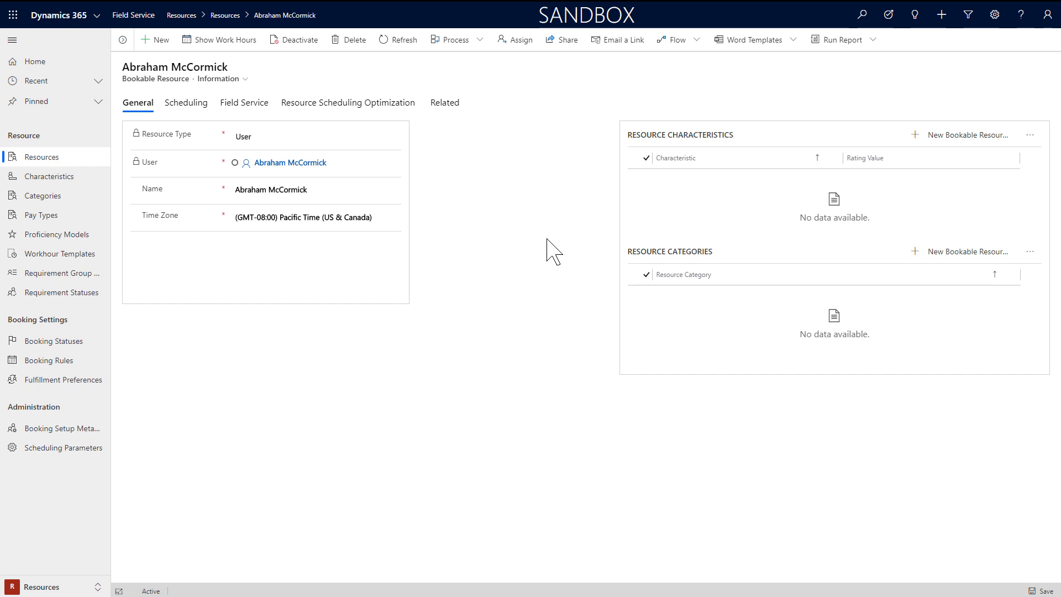
Show the resource's scheduling details, leaving Start Location as Resource Address.
click(182, 104)
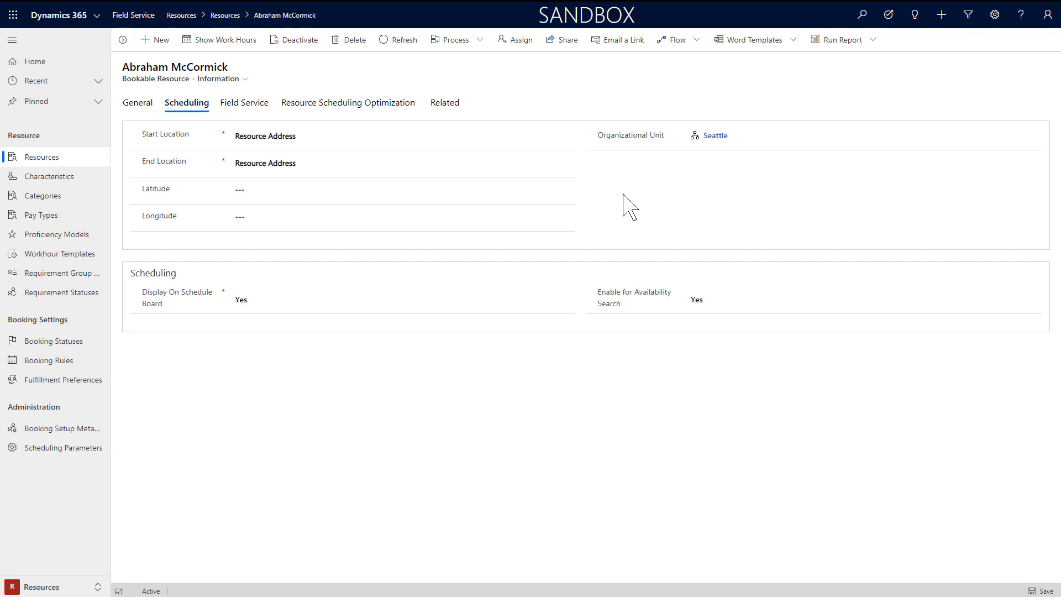
click(362, 139)
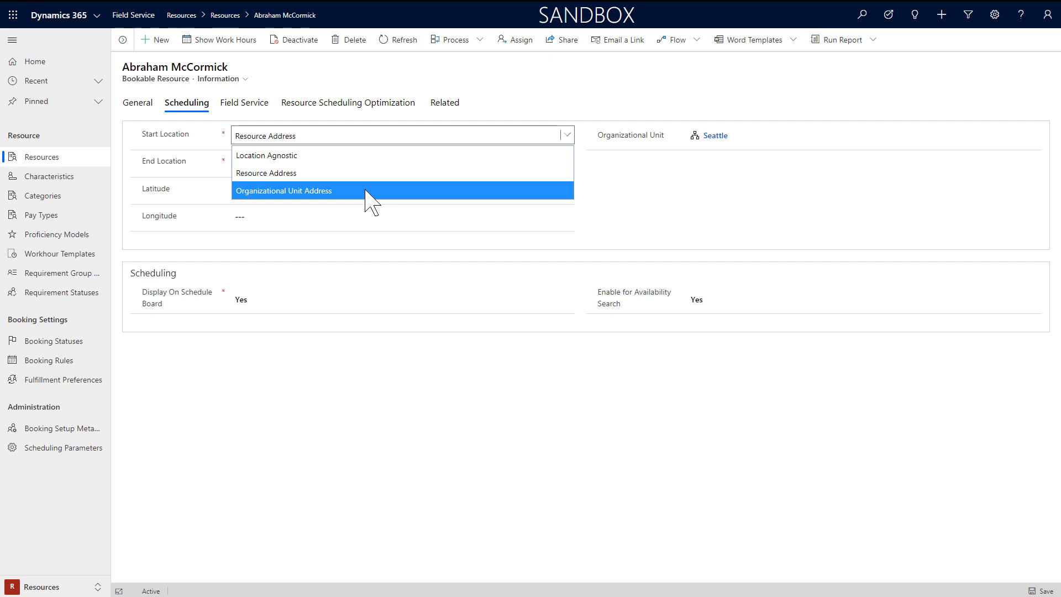
click(681, 215)
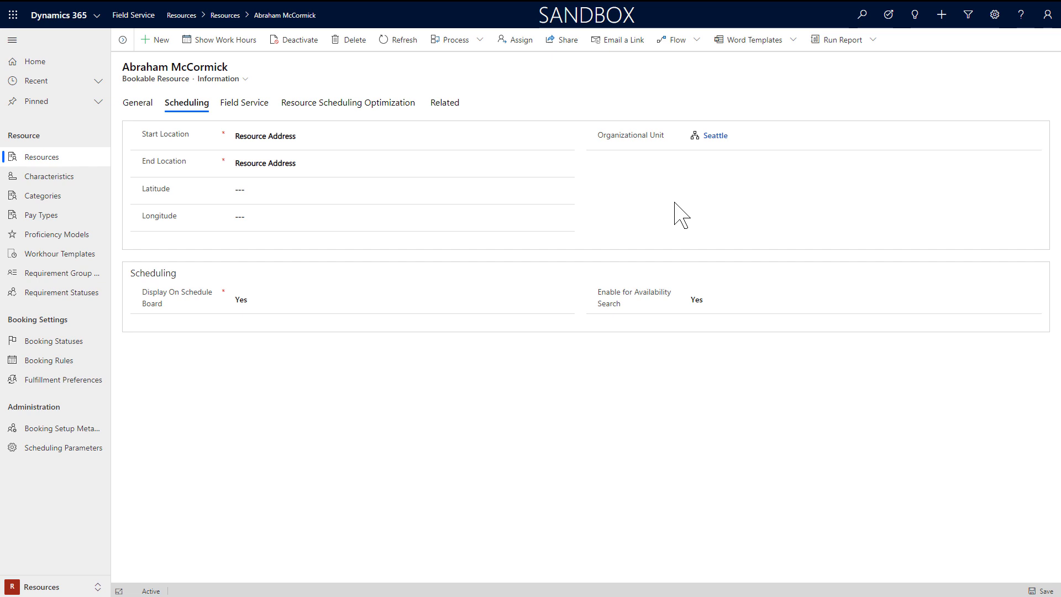
Review the resource's Field Service and optimization settings, confirming Optimize Schedule is Yes.
click(247, 105)
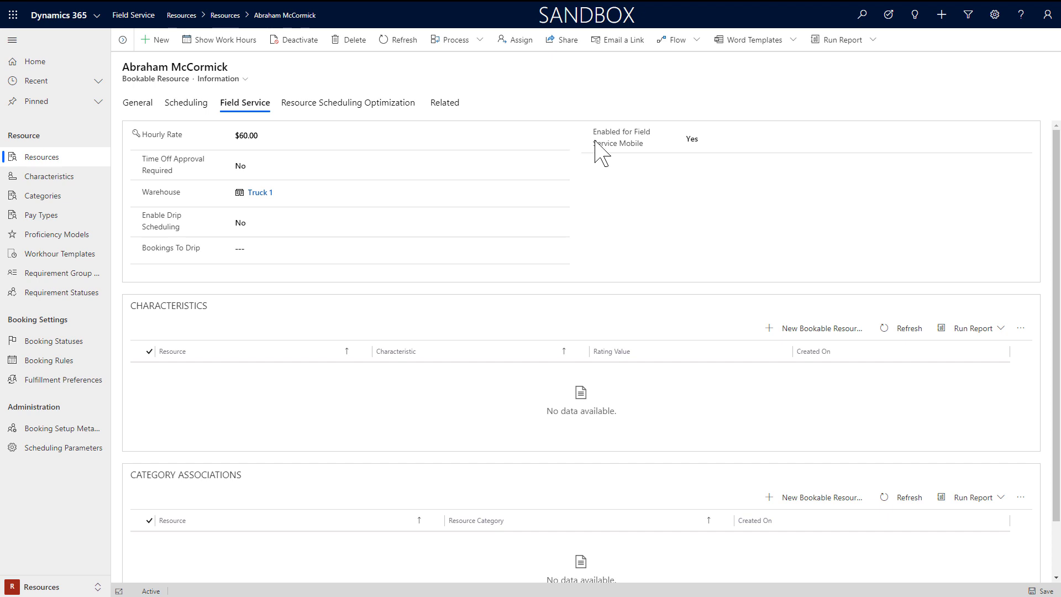
click(368, 110)
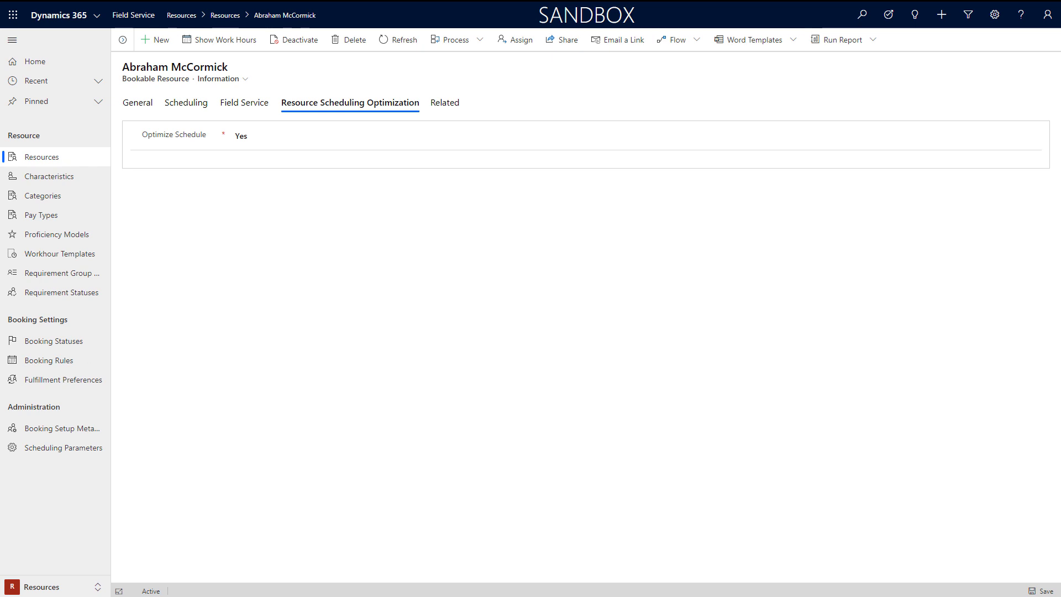
Switch to the Field Service Mobile app and bring up its settings.
key(alt+Tab)
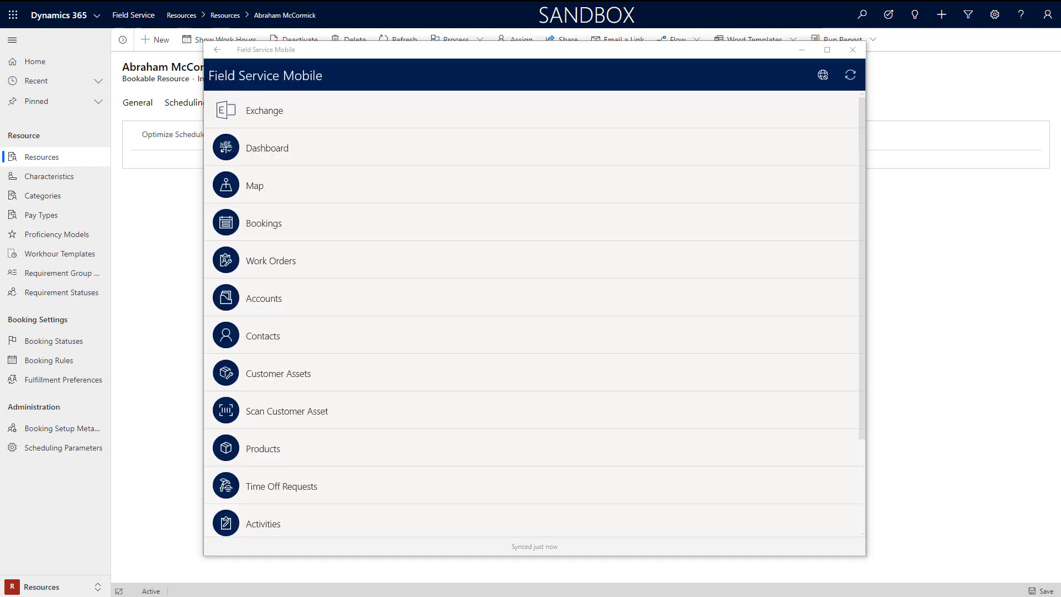
click(572, 77)
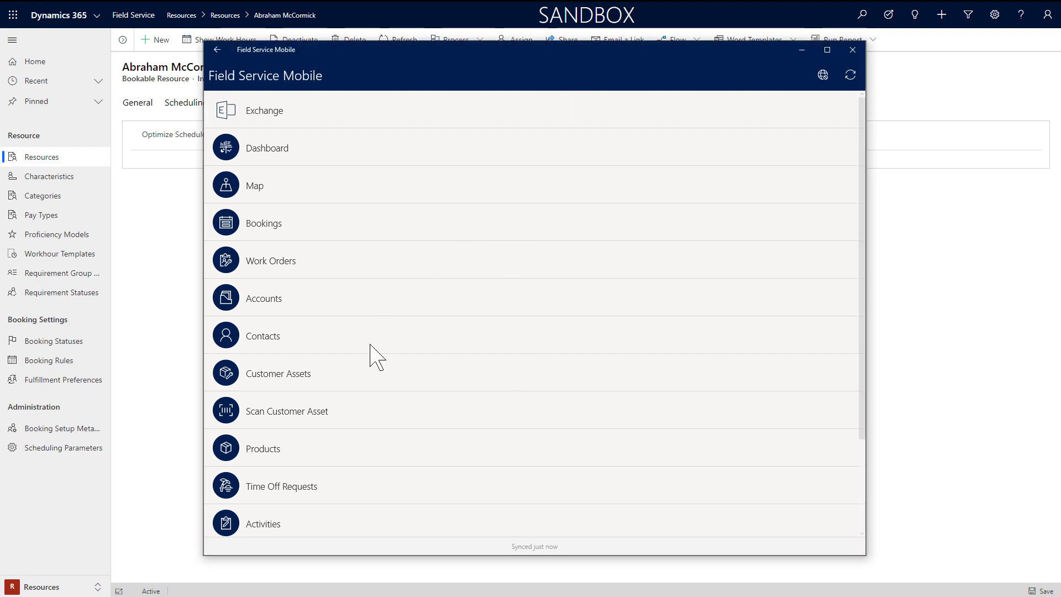
scroll(367, 359, down, 3)
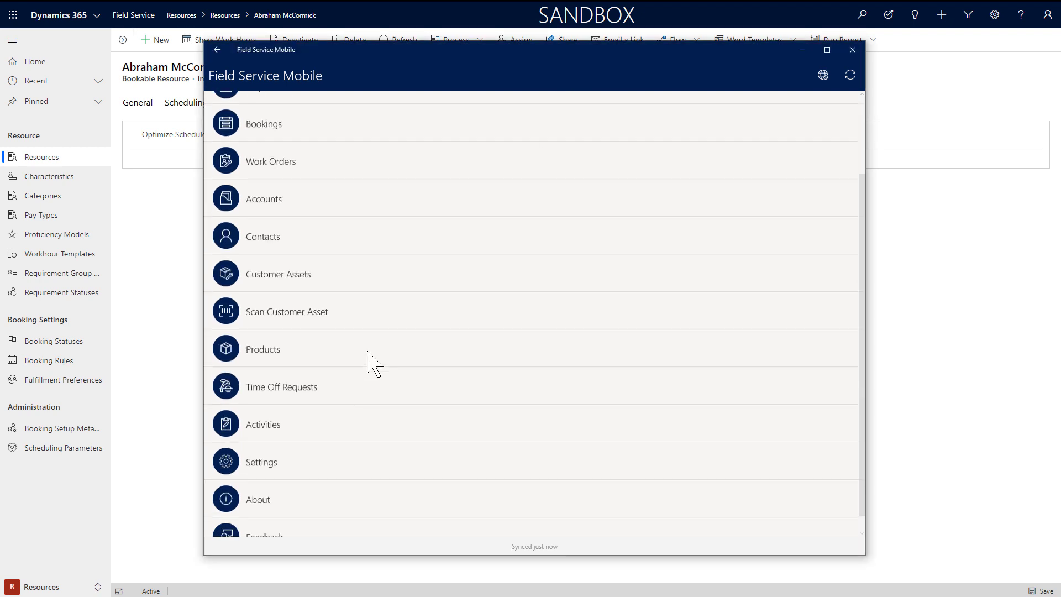
click(366, 454)
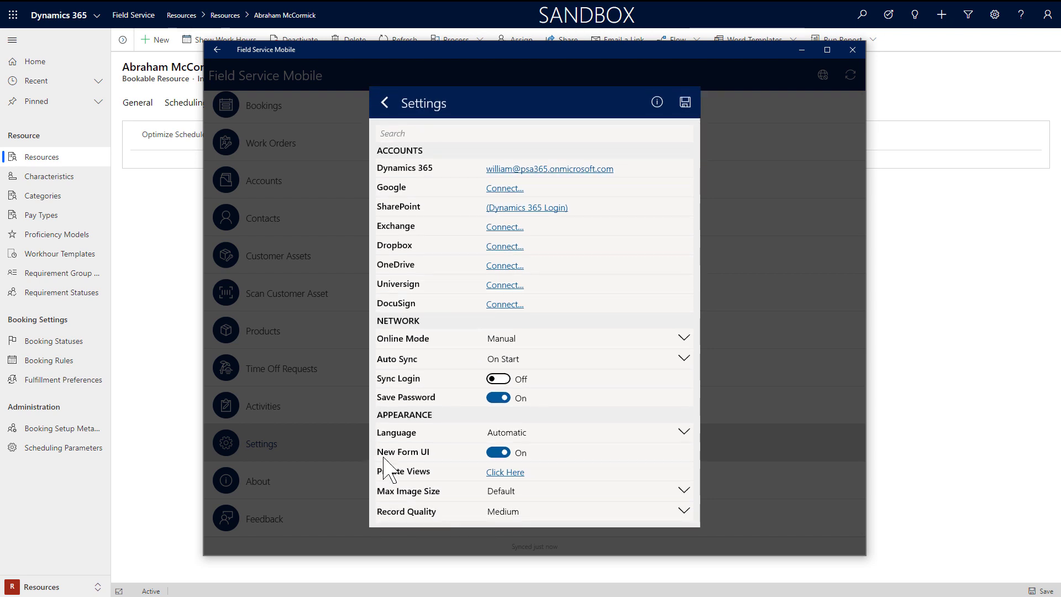
Resync the Dynamics 365 account, deleting the old local data so syncing starts afresh.
click(603, 180)
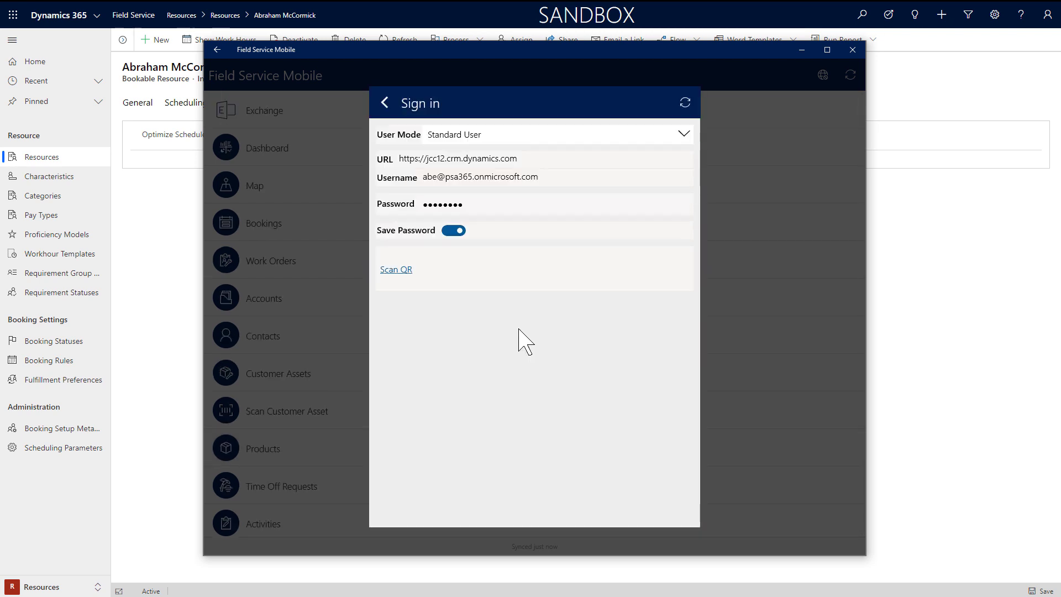
click(686, 109)
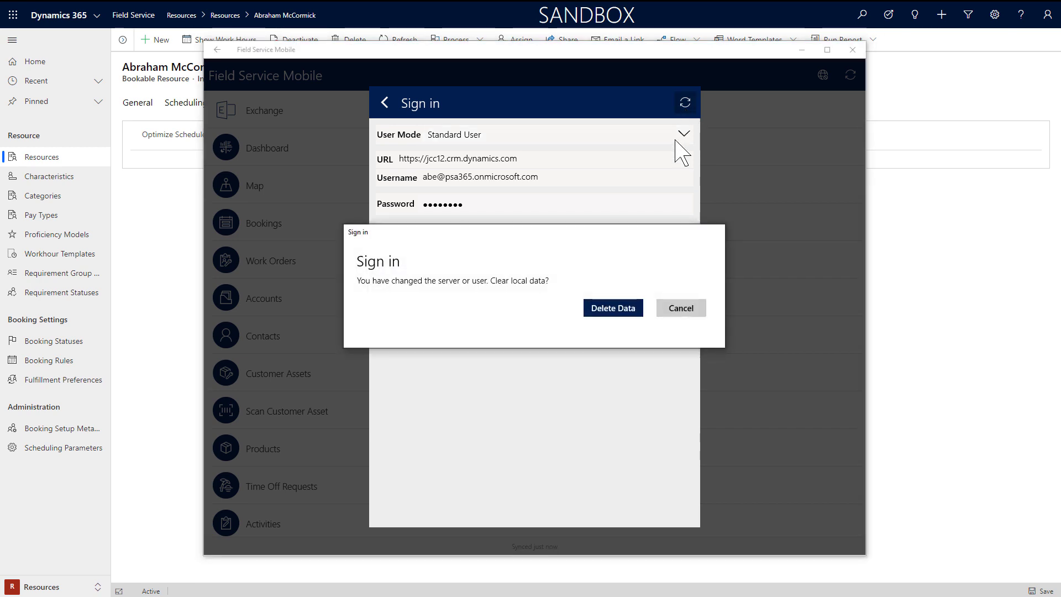
click(627, 314)
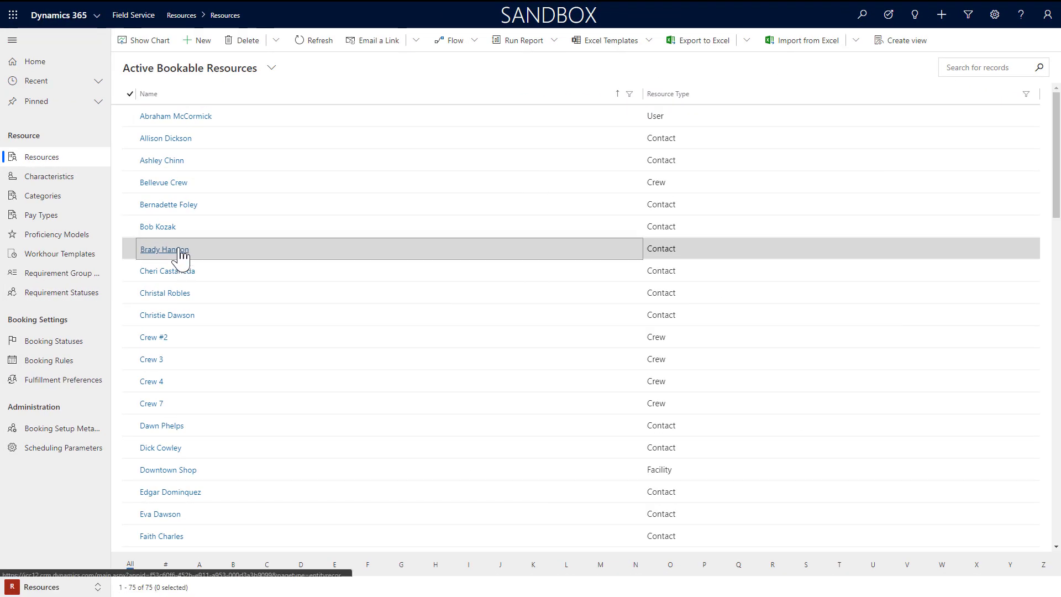
Open the technician's bookable resource and then its linked contact record.
click(165, 249)
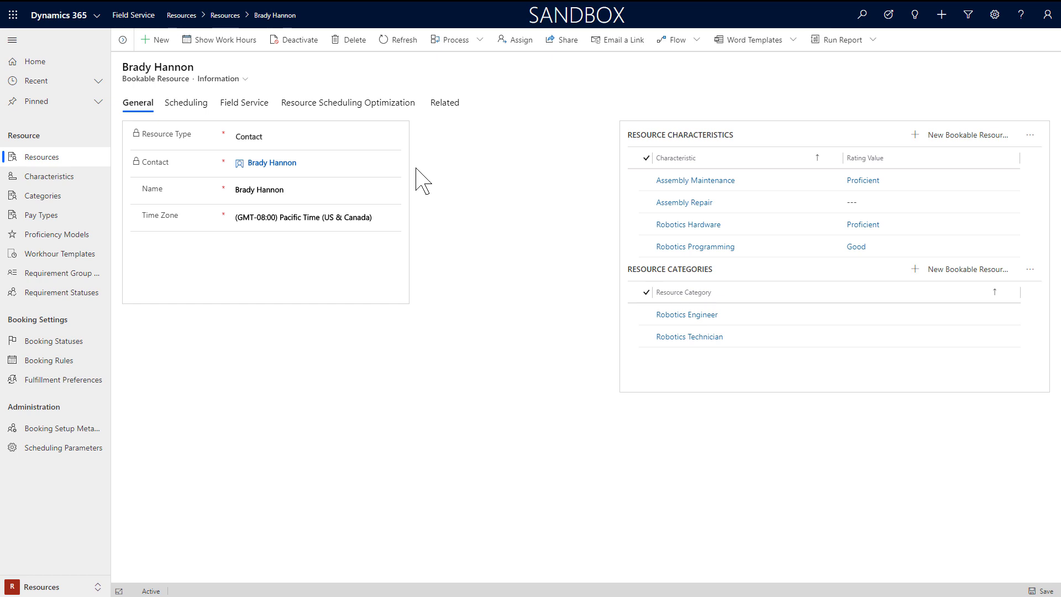
click(266, 162)
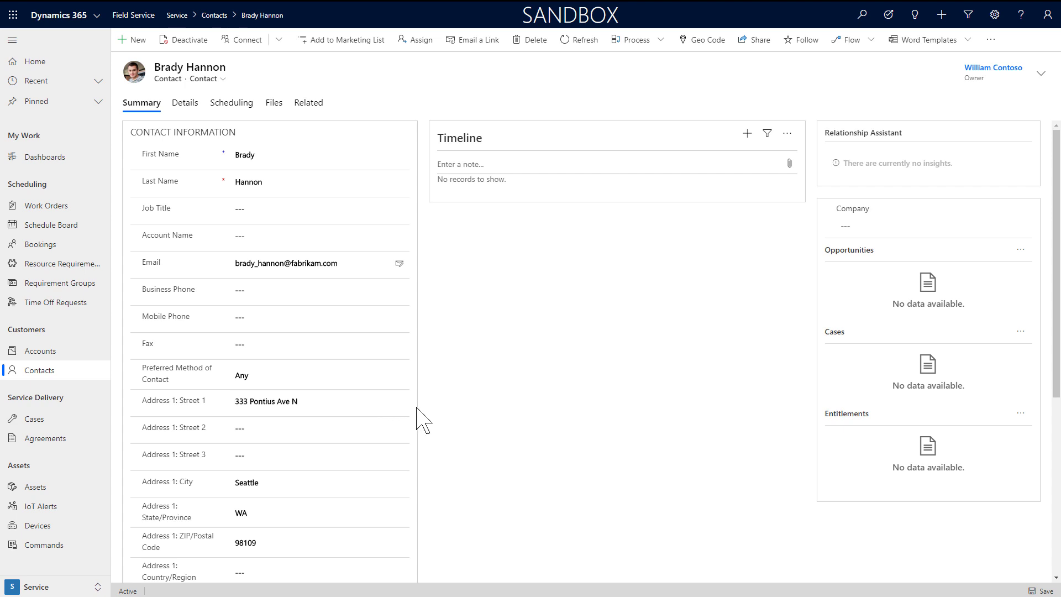
Show the technician's scheduling details: Resource Address start and end, Seattle unit.
click(231, 105)
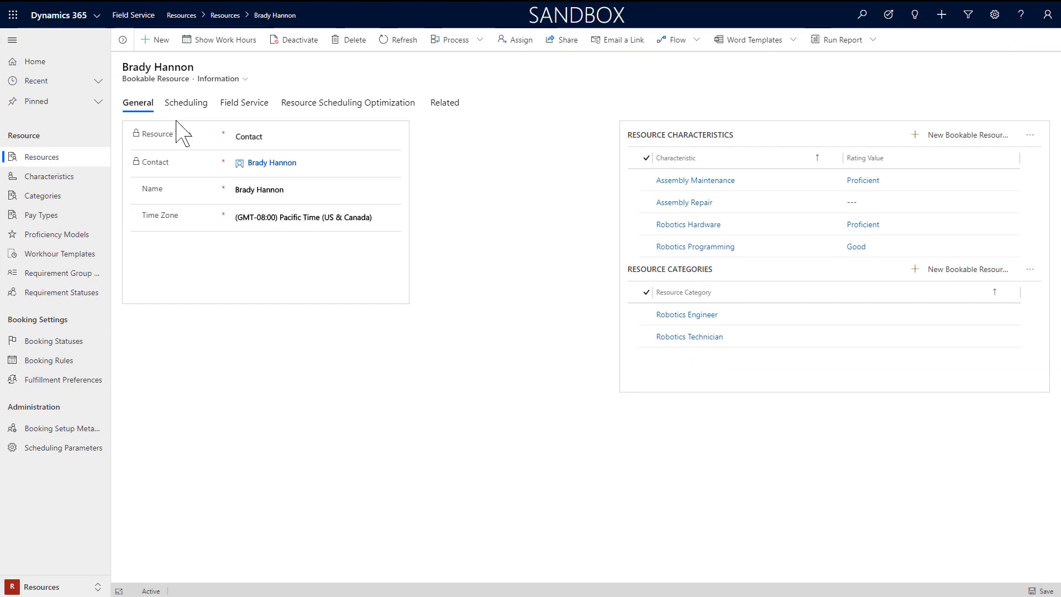
click(172, 110)
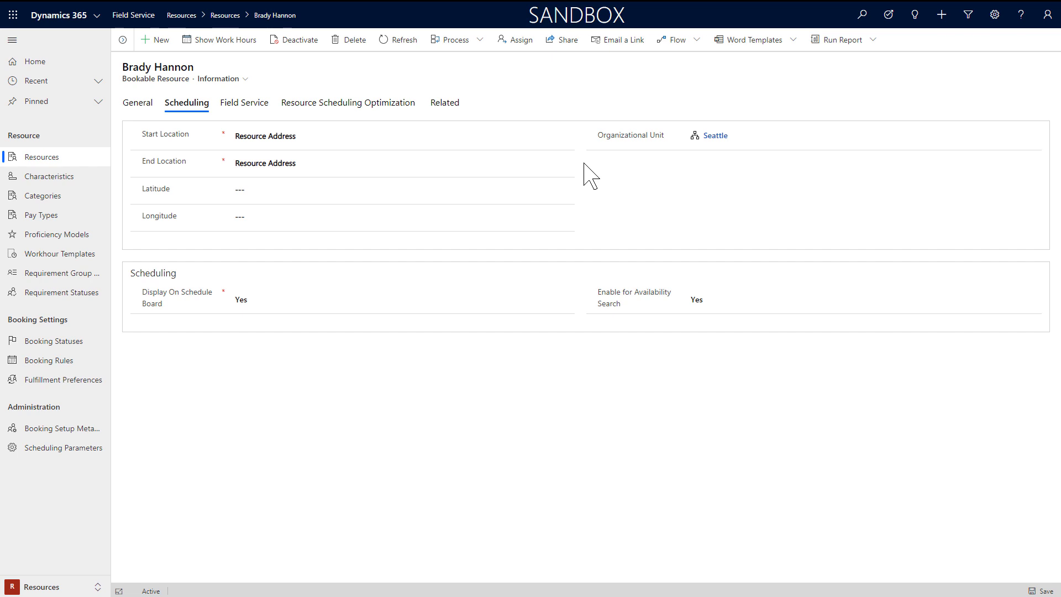
Check the technician's hourly rate and Optimize Schedule Yes, then return to the resources list.
click(250, 106)
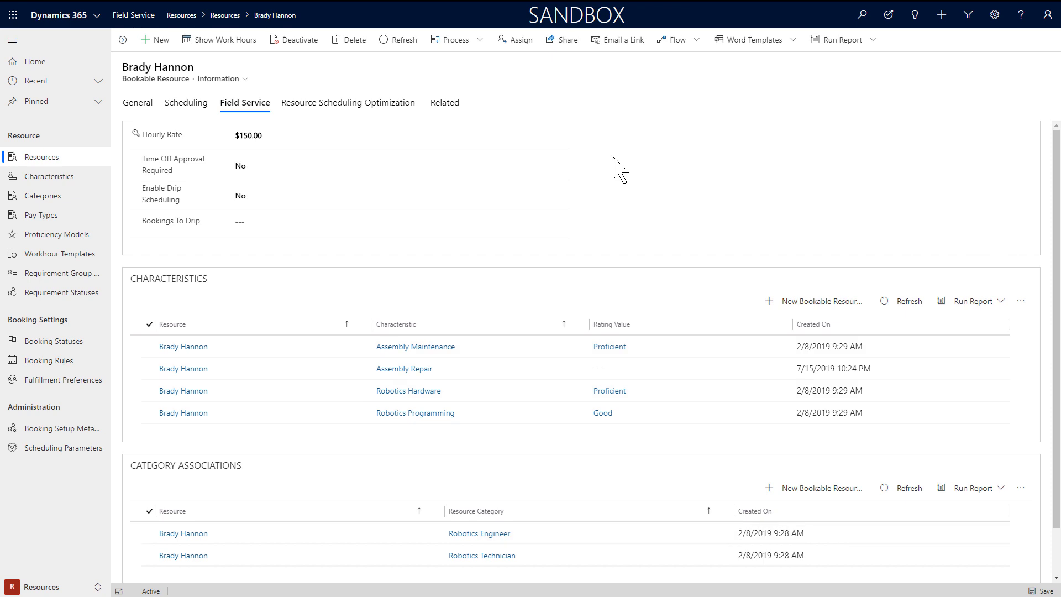
click(361, 106)
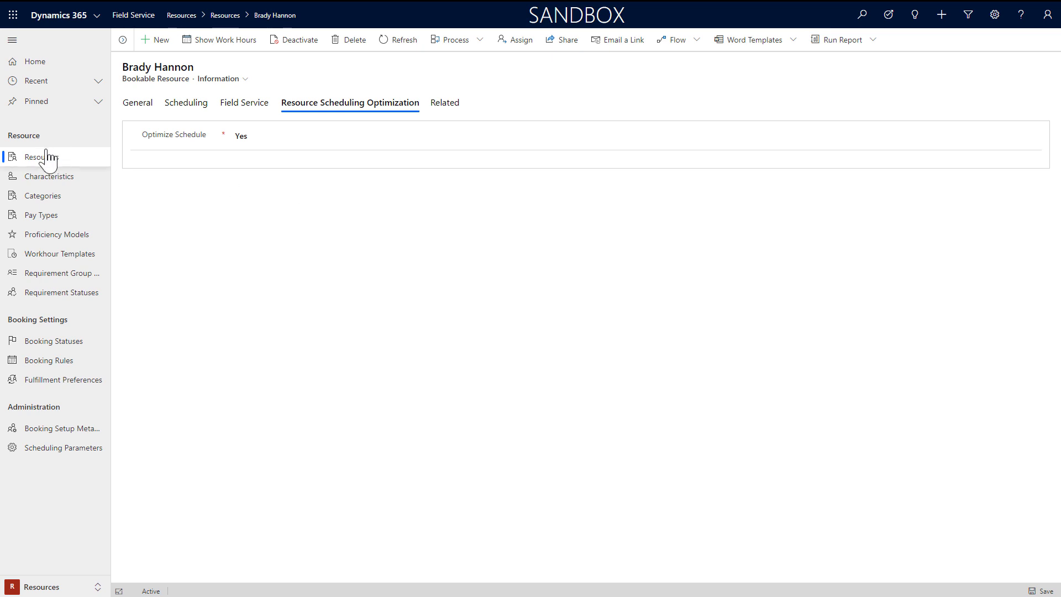
click(12, 157)
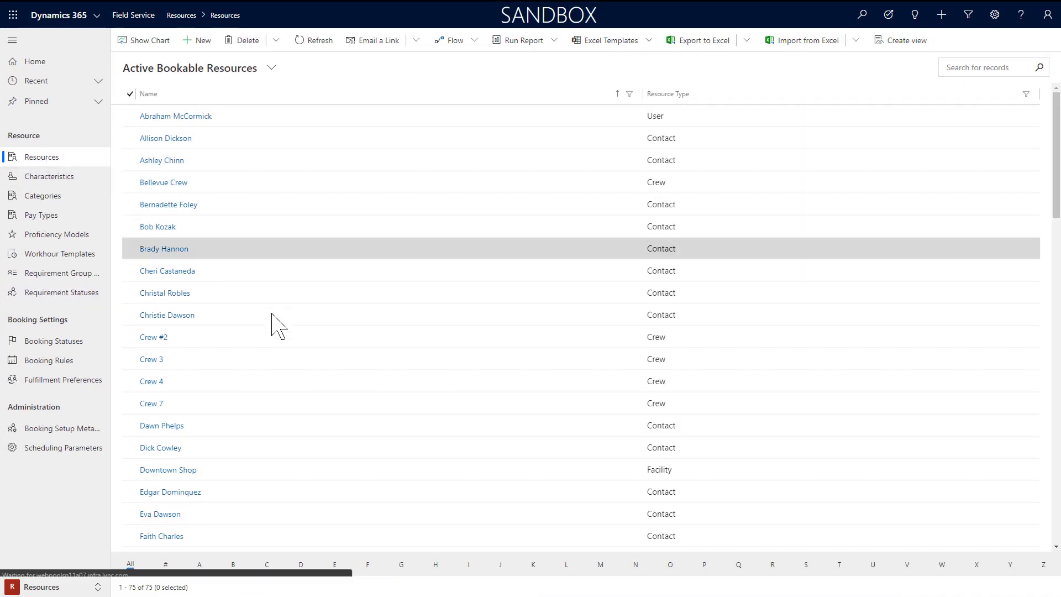
Inspect Downtown Shop's scheduling, Seattle org unit coordinates and Optimize Schedule No, then return to Resources.
click(191, 476)
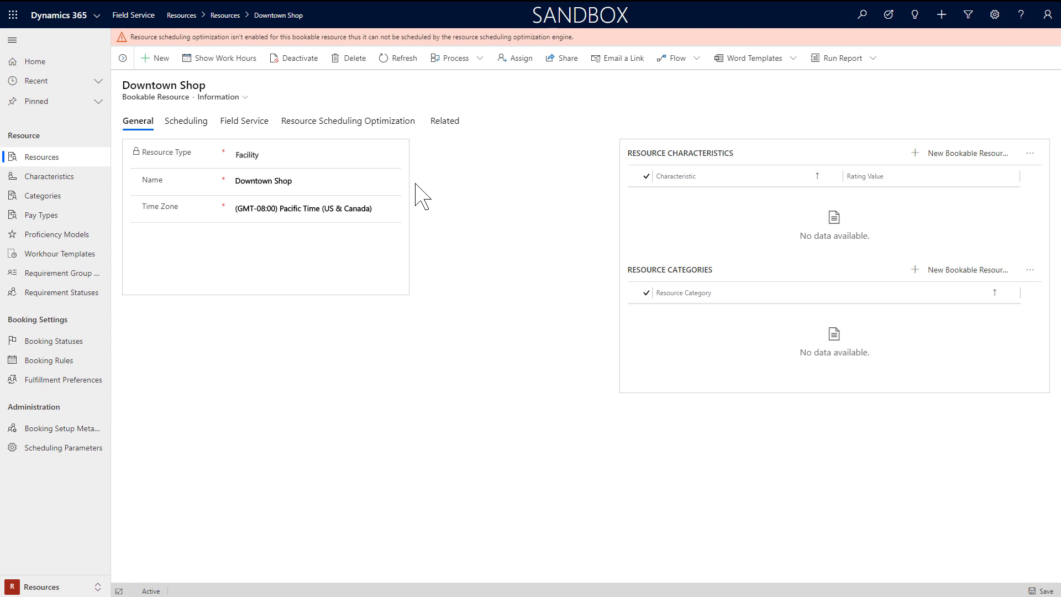
click(198, 128)
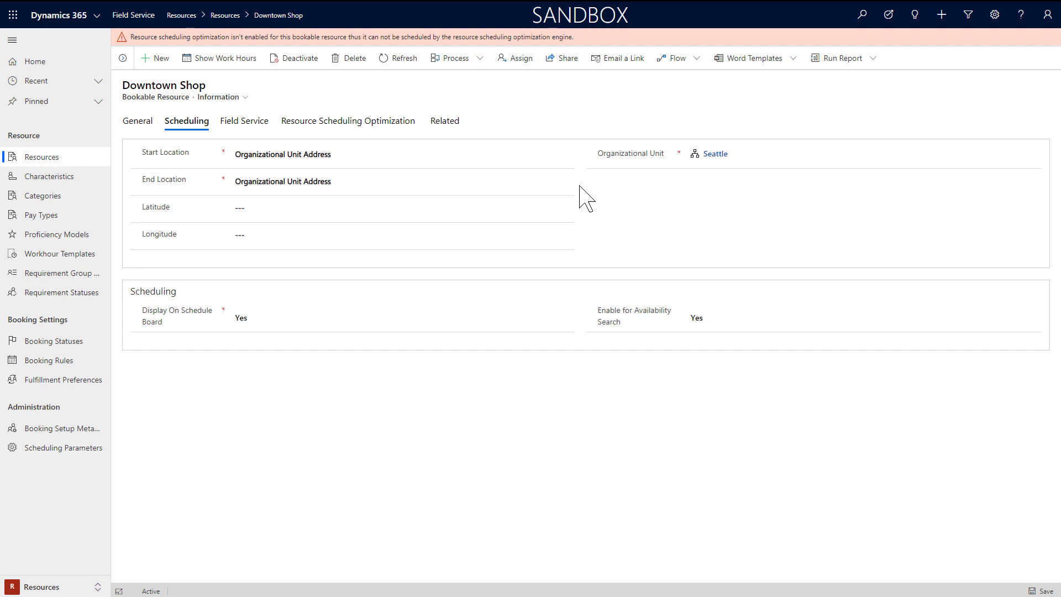
click(716, 158)
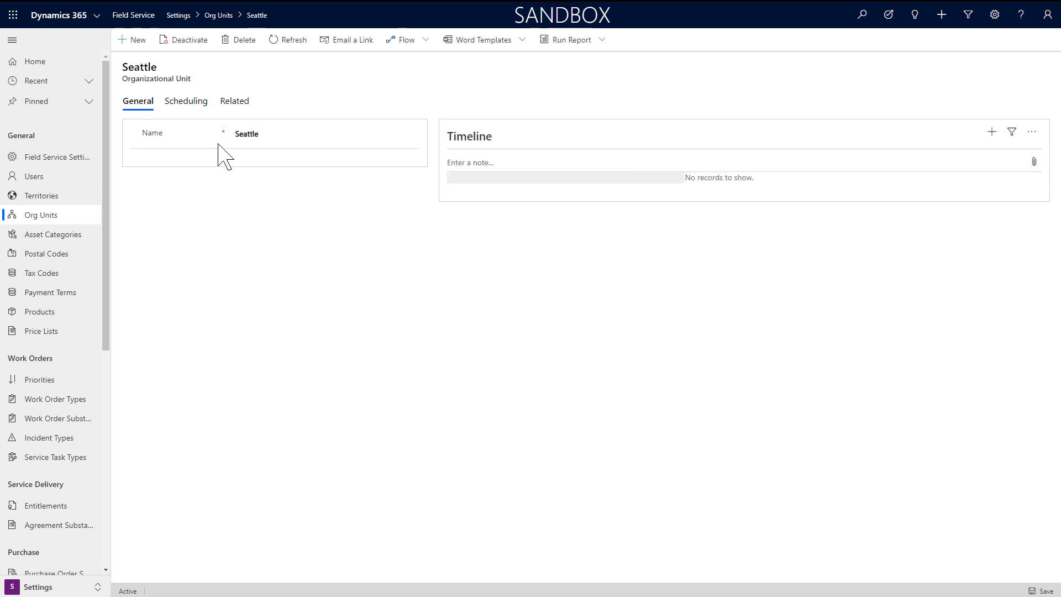
click(189, 104)
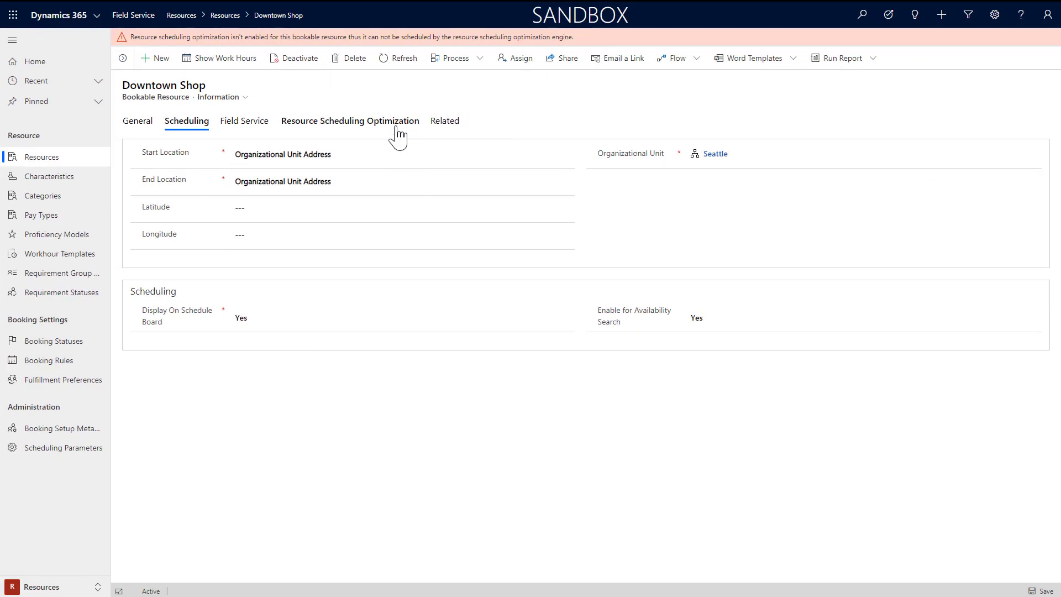
click(396, 122)
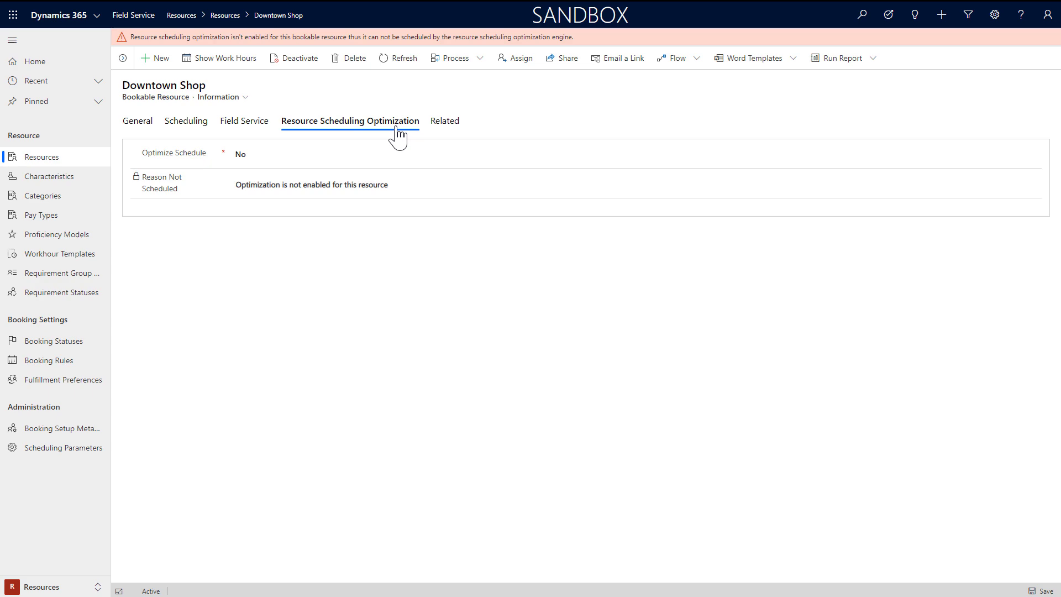
click(41, 157)
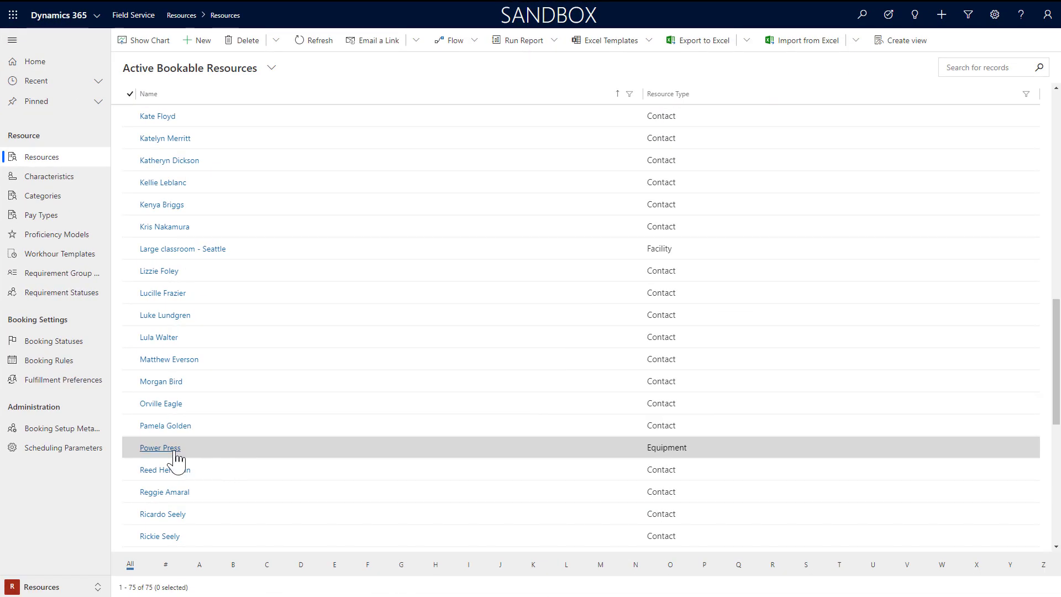
click(160, 447)
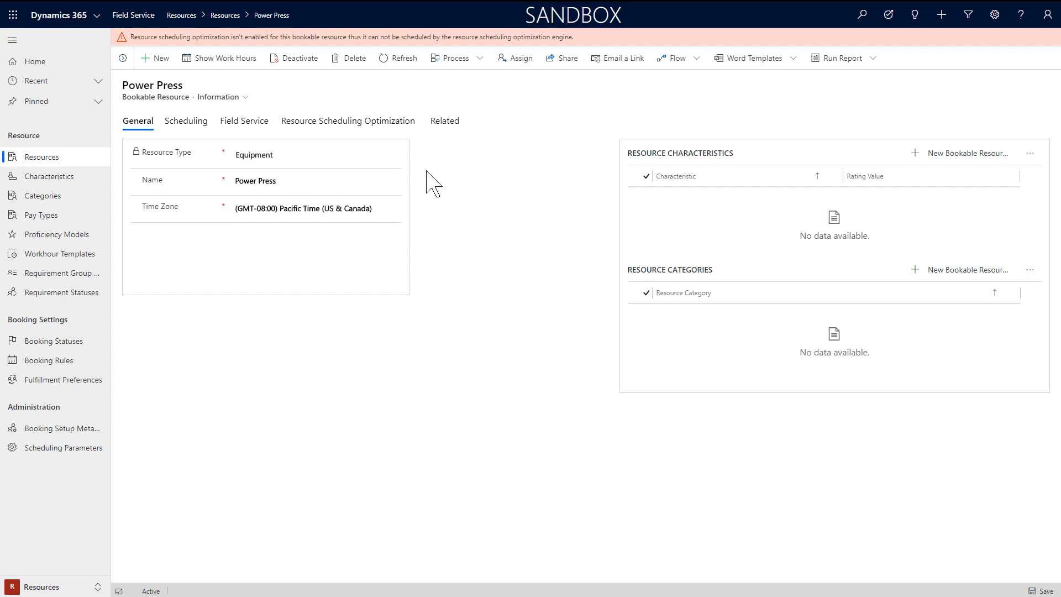
click(178, 132)
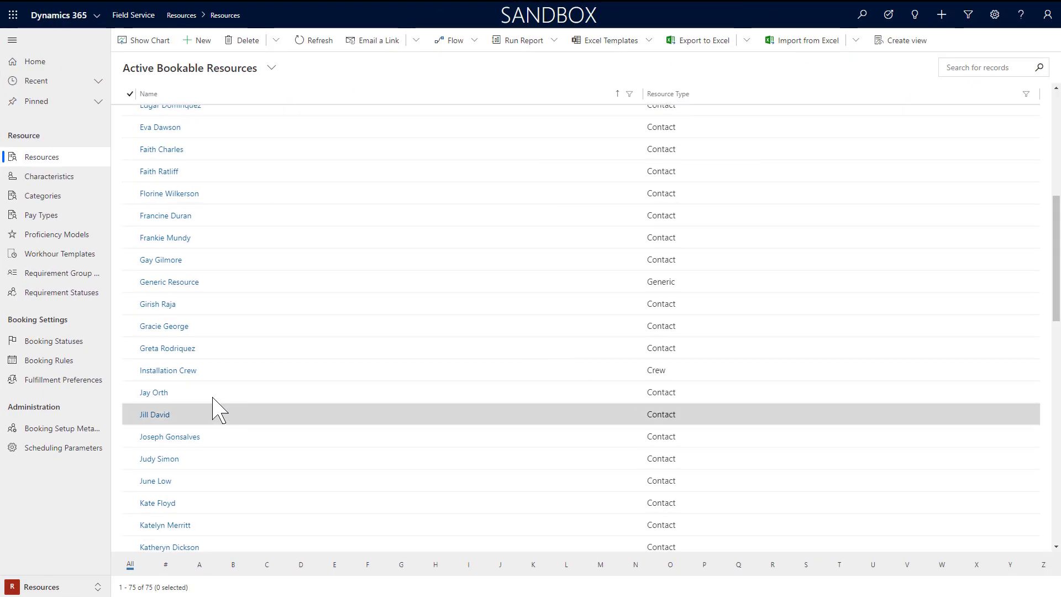
Open Installation Crew, keep its Cascade crew strategy unchanged, and view its scheduling details.
click(182, 372)
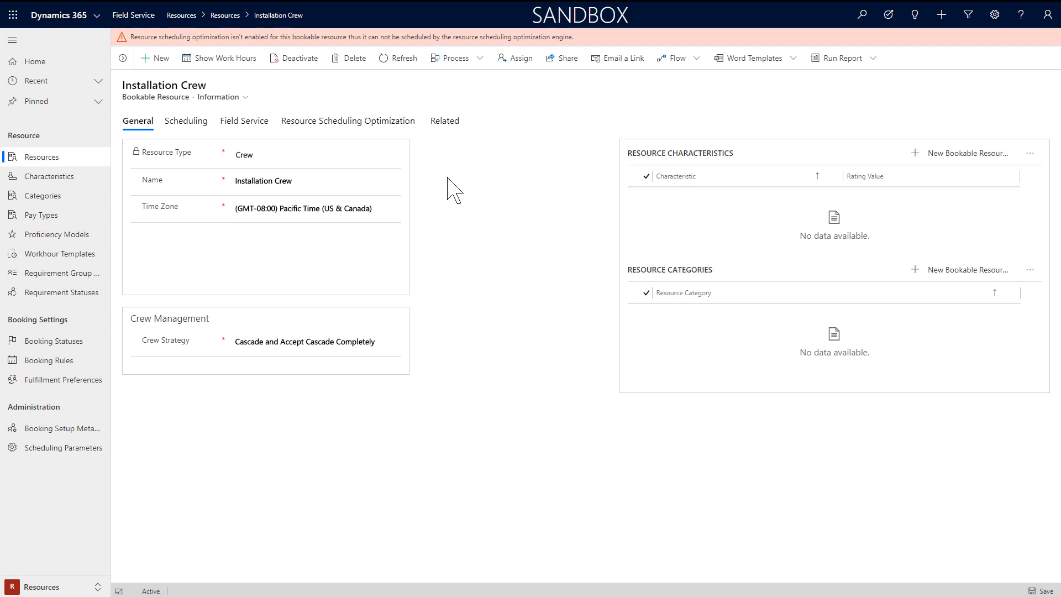
click(395, 341)
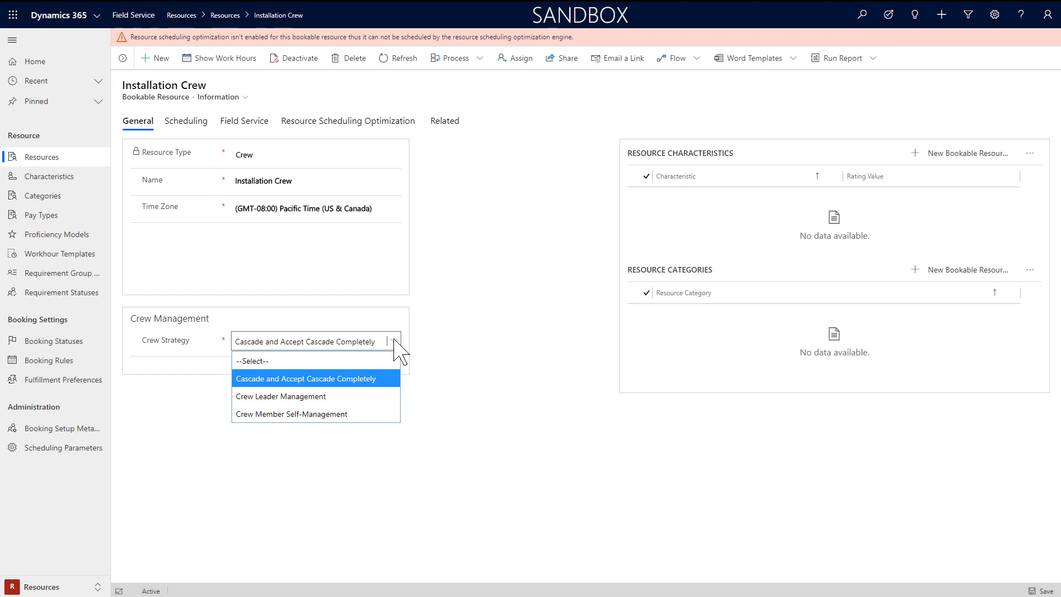
click(394, 339)
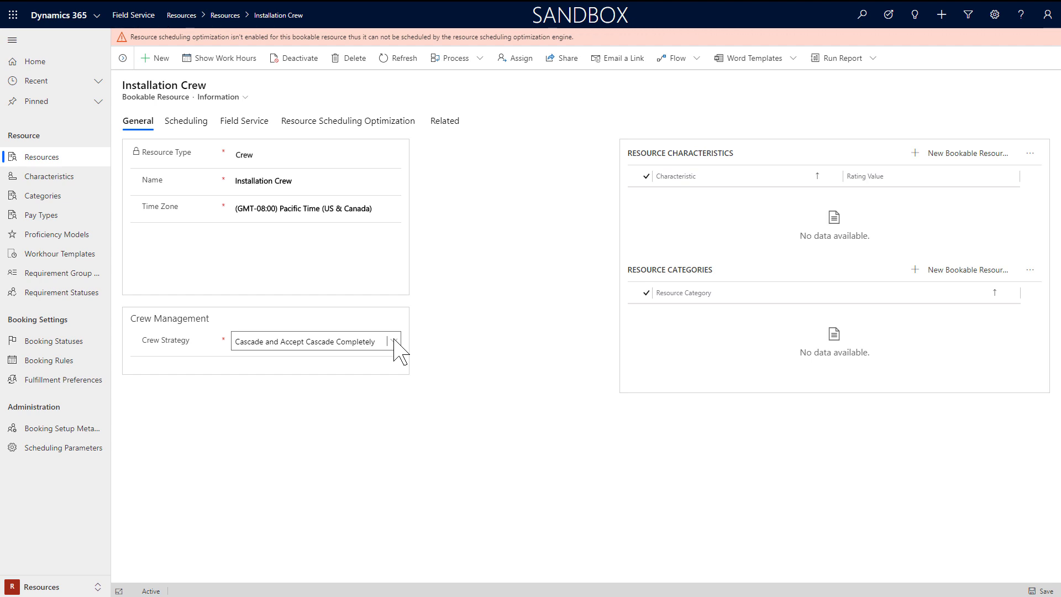
click(199, 125)
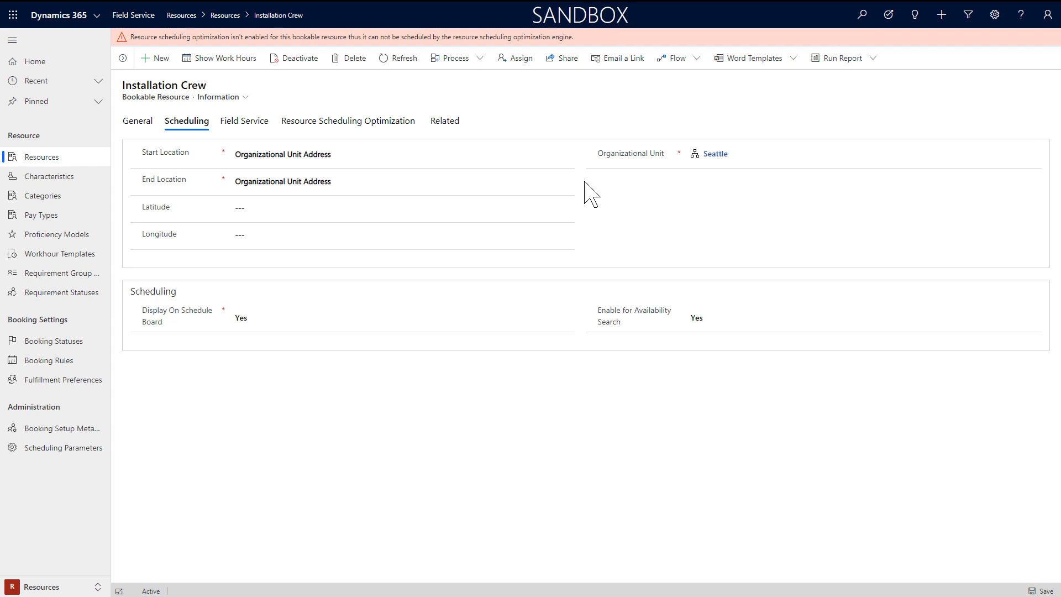
Show the Installation Crew's Resource's Children list and select all three child resources.
click(449, 123)
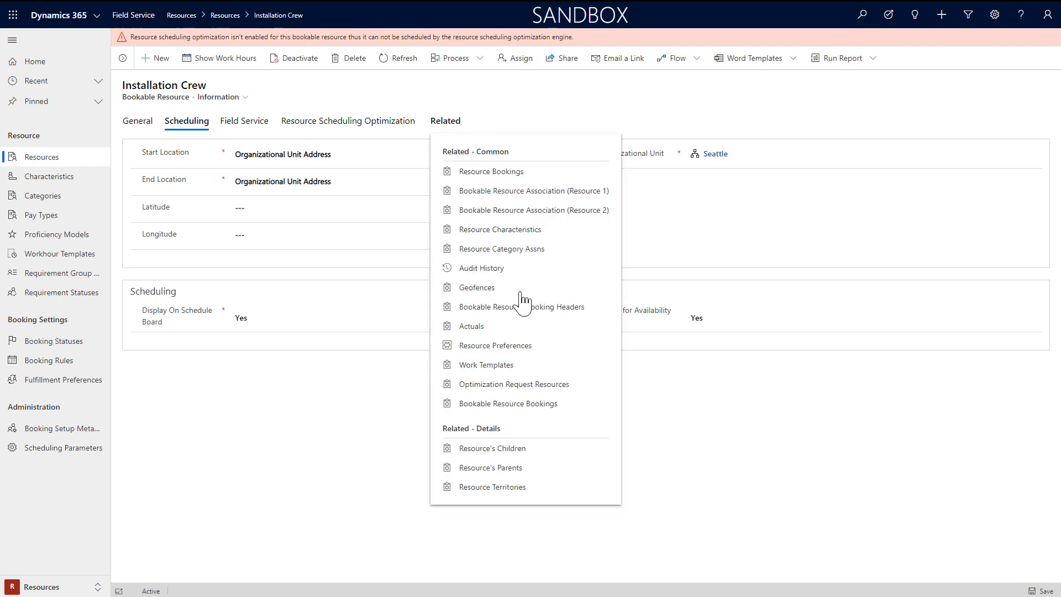
click(549, 449)
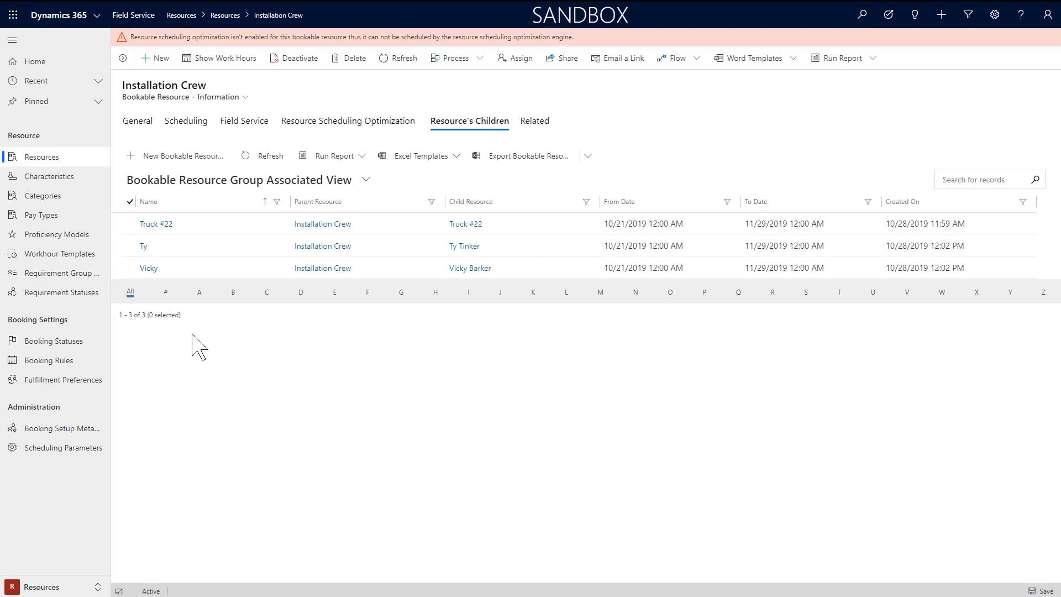
click(129, 202)
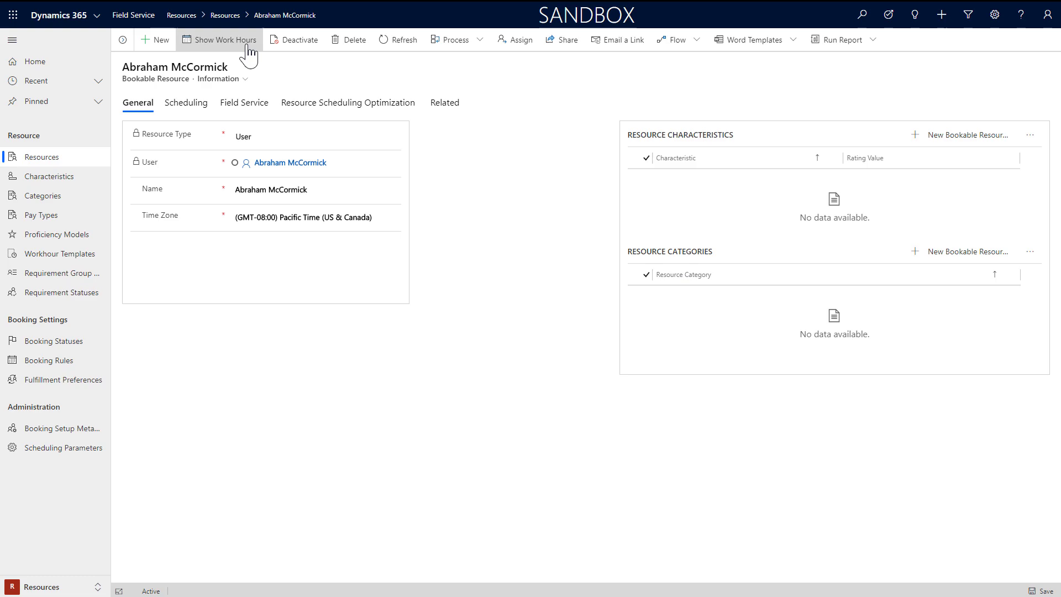
Open the resource's work hours calendar and choose to edit the entire weekly schedule.
click(249, 47)
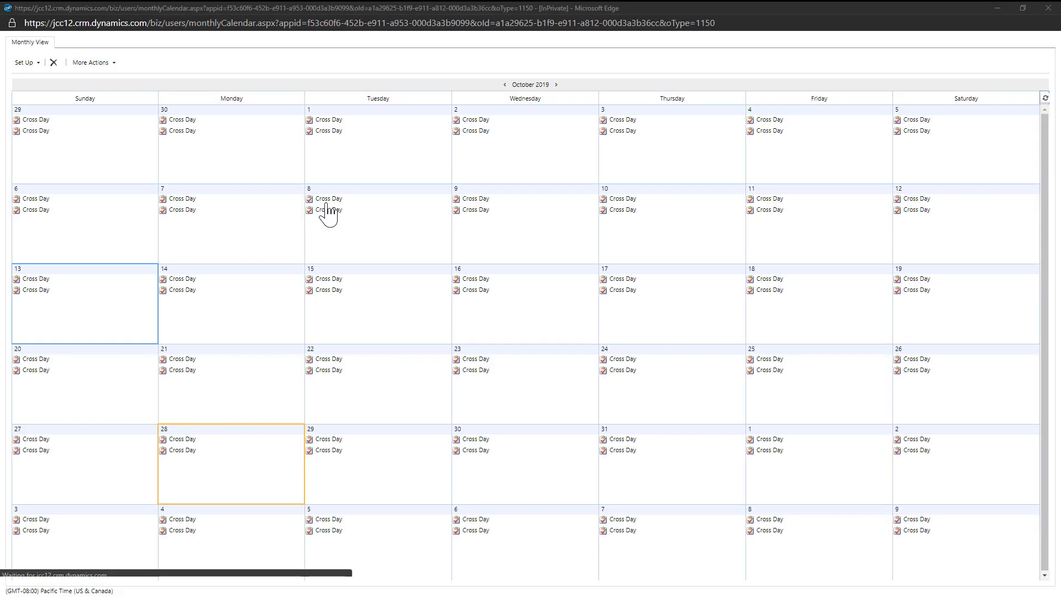
double_click(653, 14)
double_click(530, 459)
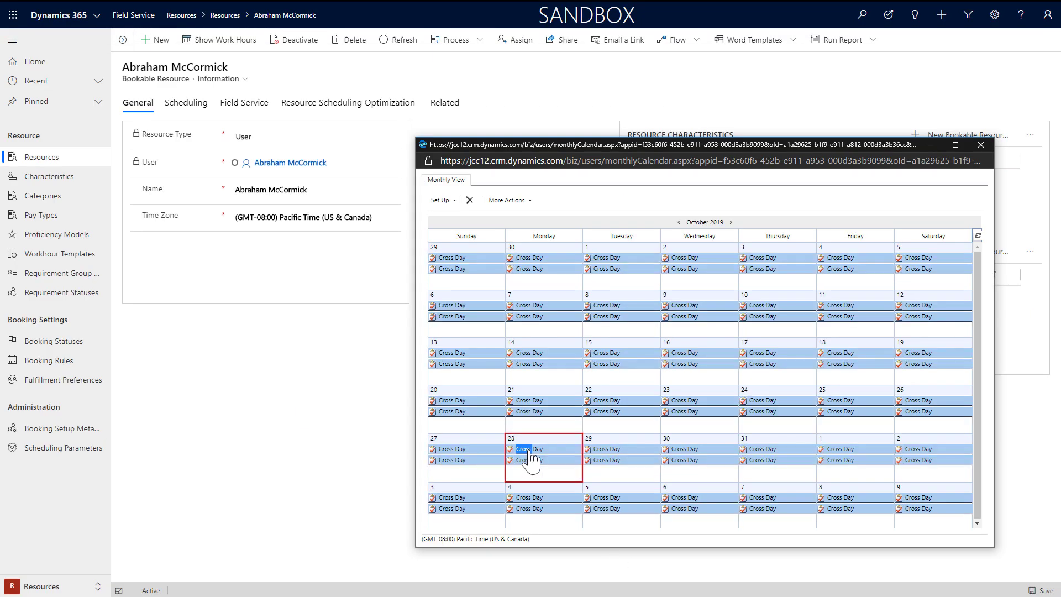
click(624, 430)
click(786, 495)
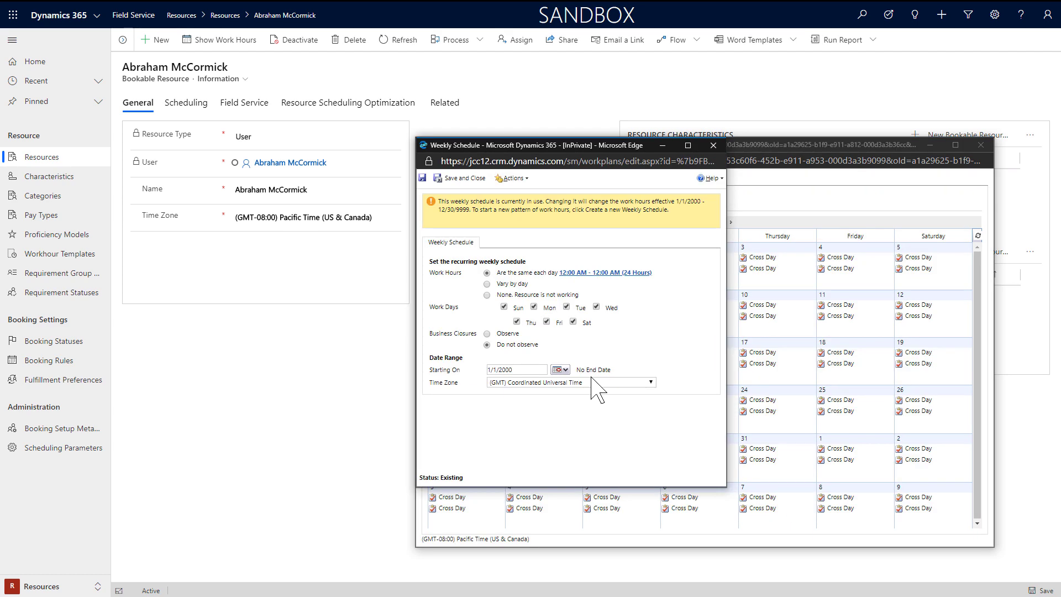
In the daily work hours settings, set the end time to 6:00 PM.
click(591, 382)
scroll(577, 238, up, 10)
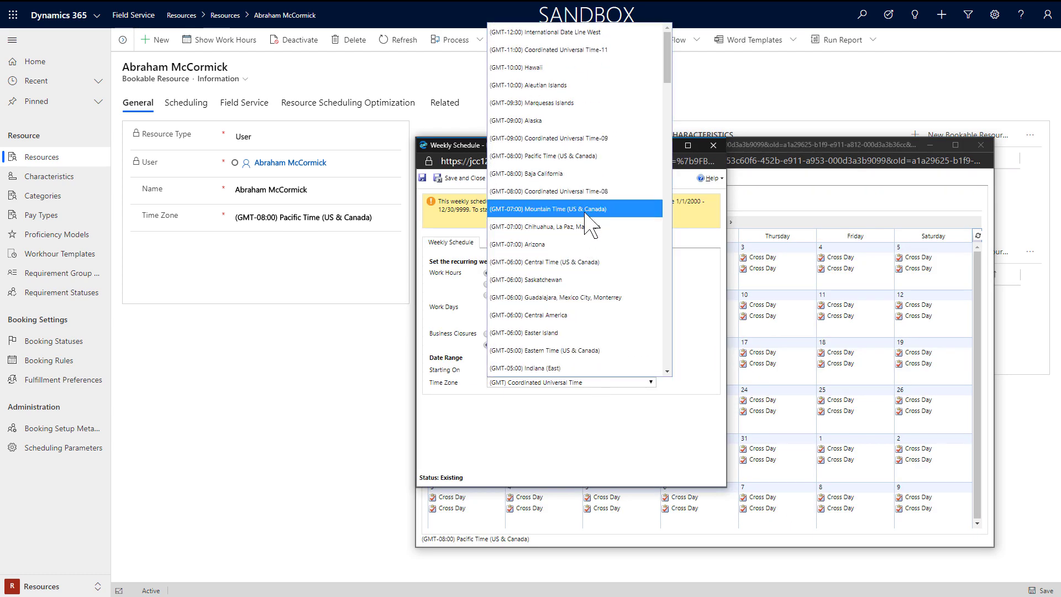
click(577, 156)
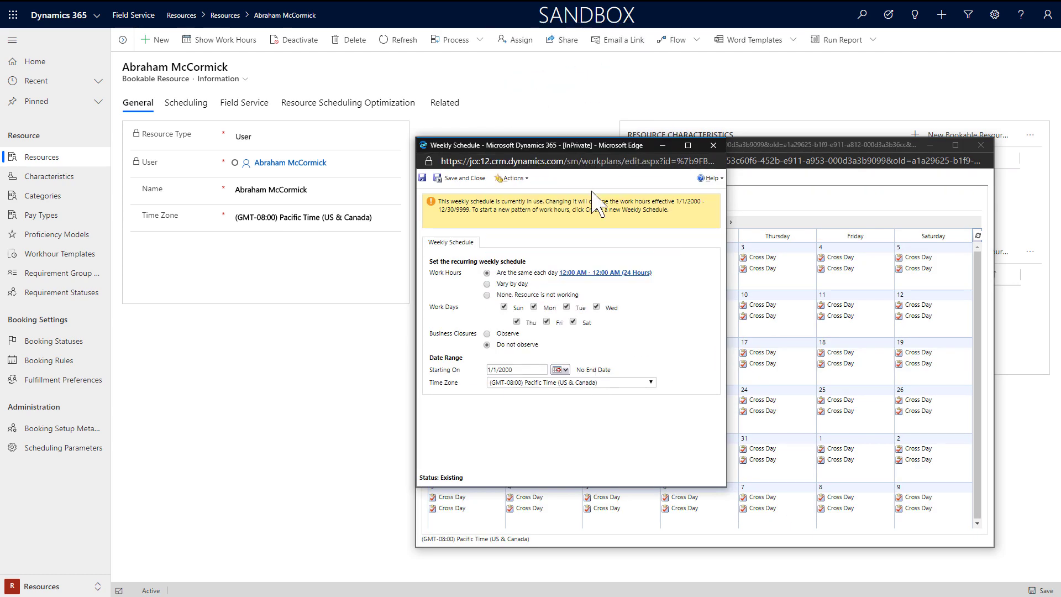
click(597, 275)
click(535, 325)
click(594, 325)
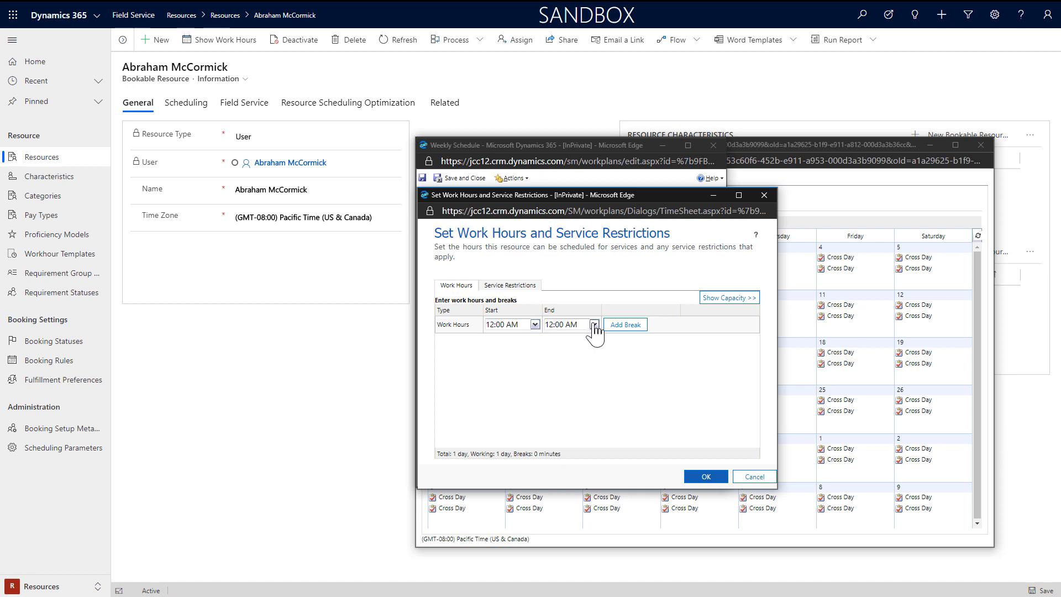
click(594, 325)
scroll(595, 351, down, 10)
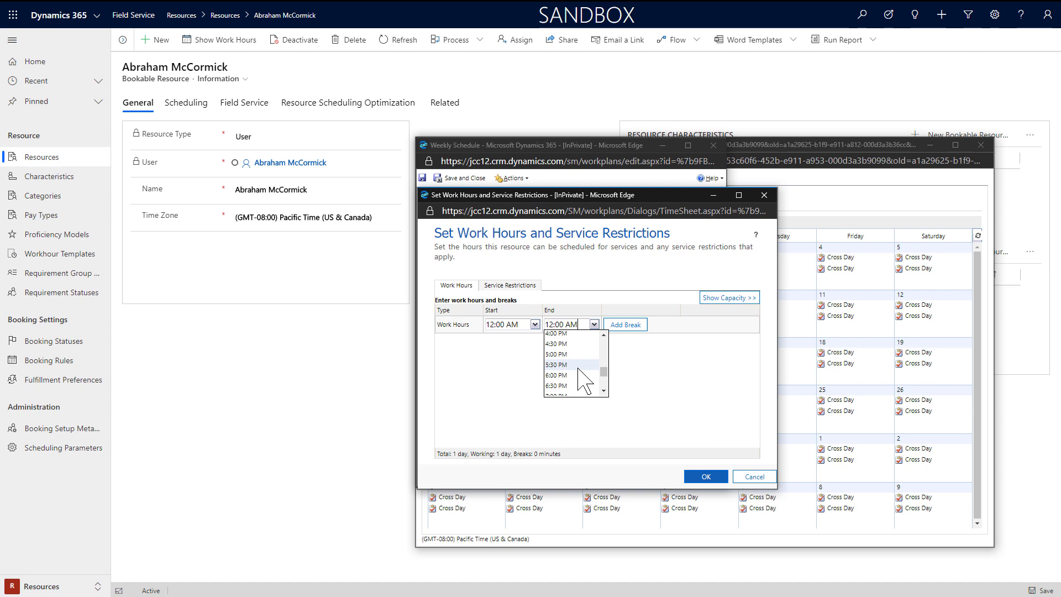
click(579, 378)
Set the start time to 8:00 AM, save the schedule, and close the monthly calendar.
click(535, 325)
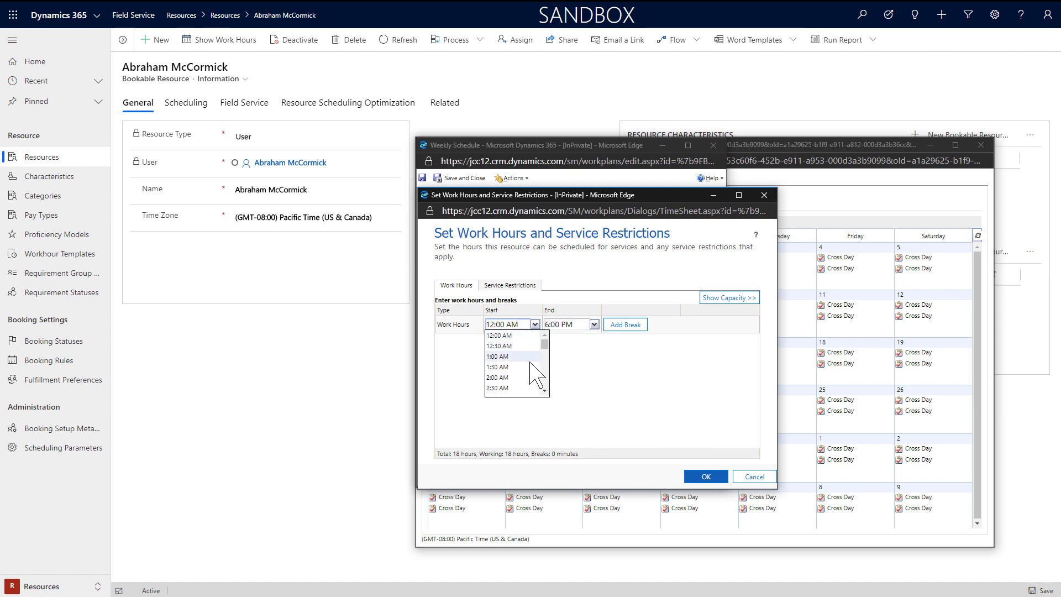
scroll(529, 364, down, 10)
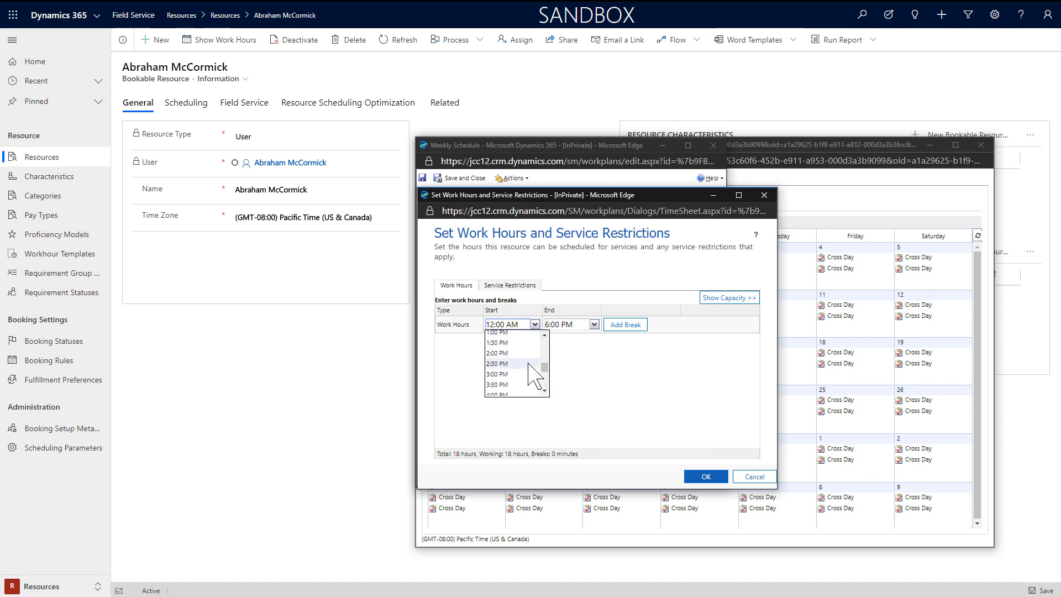
scroll(529, 363, up, 7)
click(524, 388)
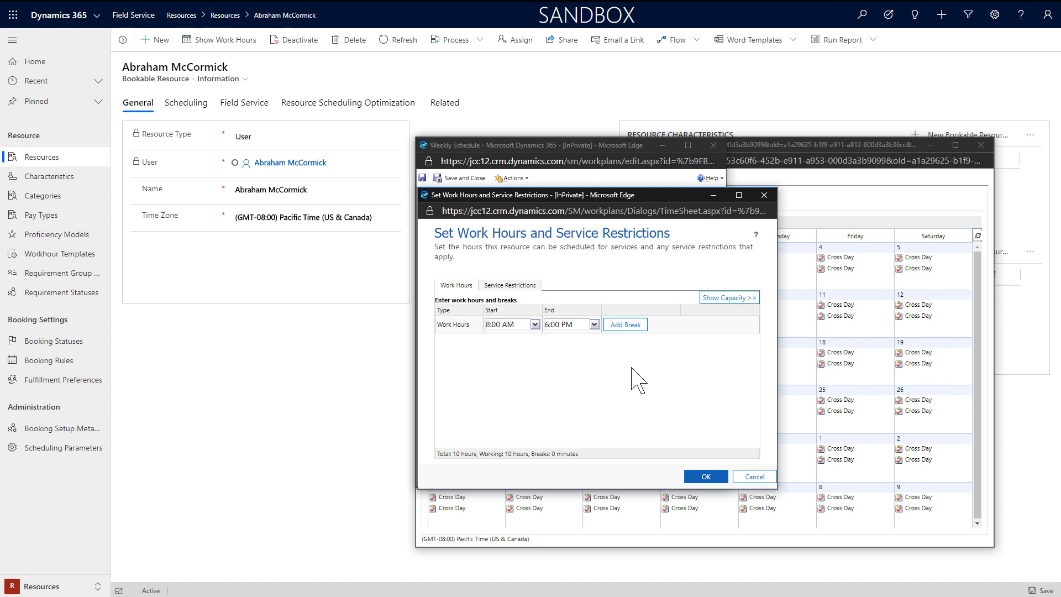
click(706, 476)
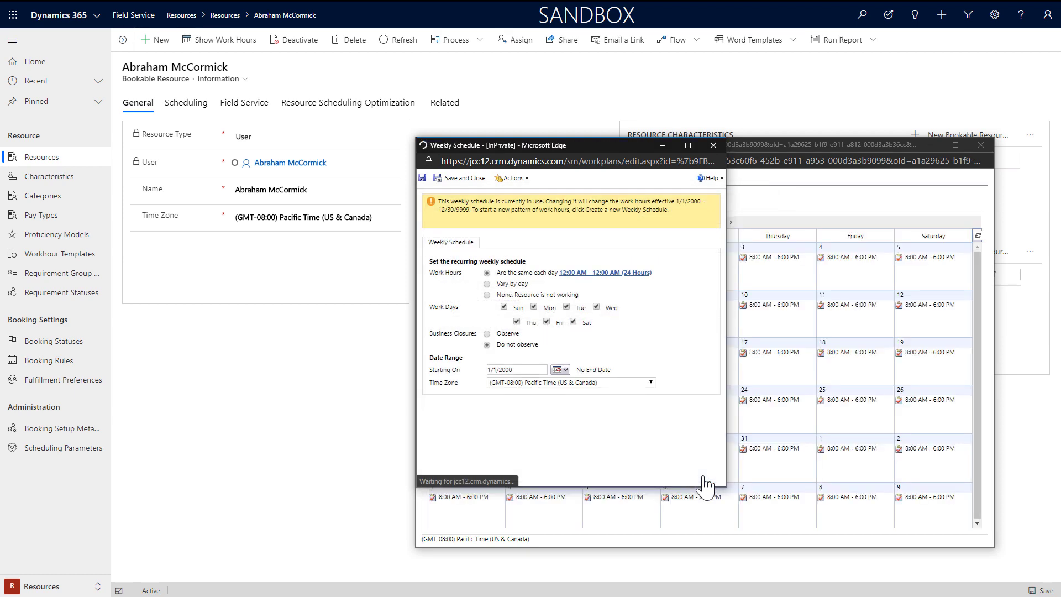
click(458, 178)
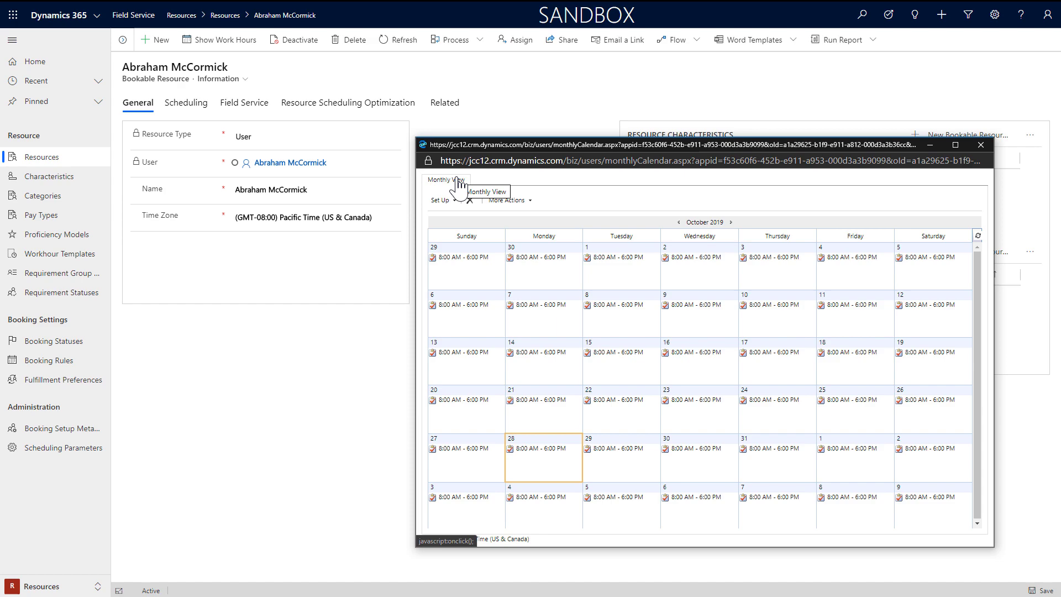
click(981, 145)
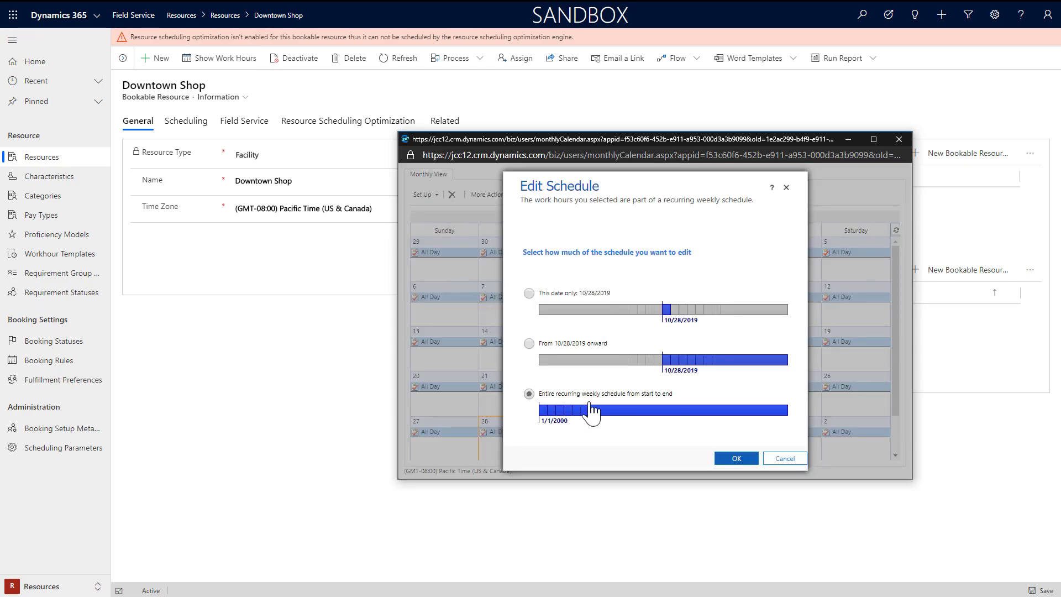
Edit Downtown Shop's entire recurring schedule and set the start time to 9:00 AM.
click(732, 459)
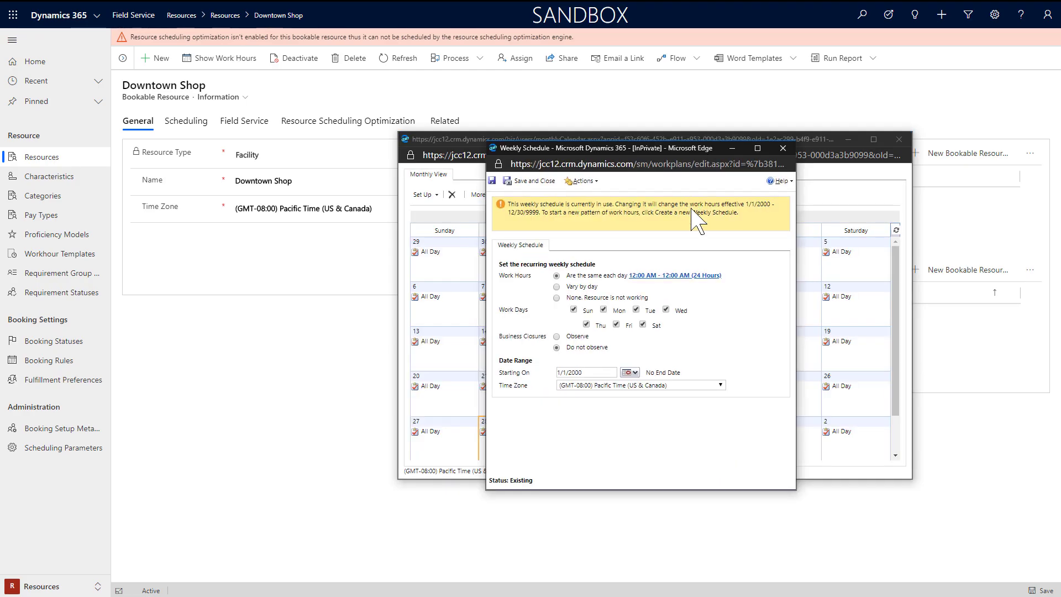
click(672, 276)
click(565, 304)
scroll(577, 374, down, 1)
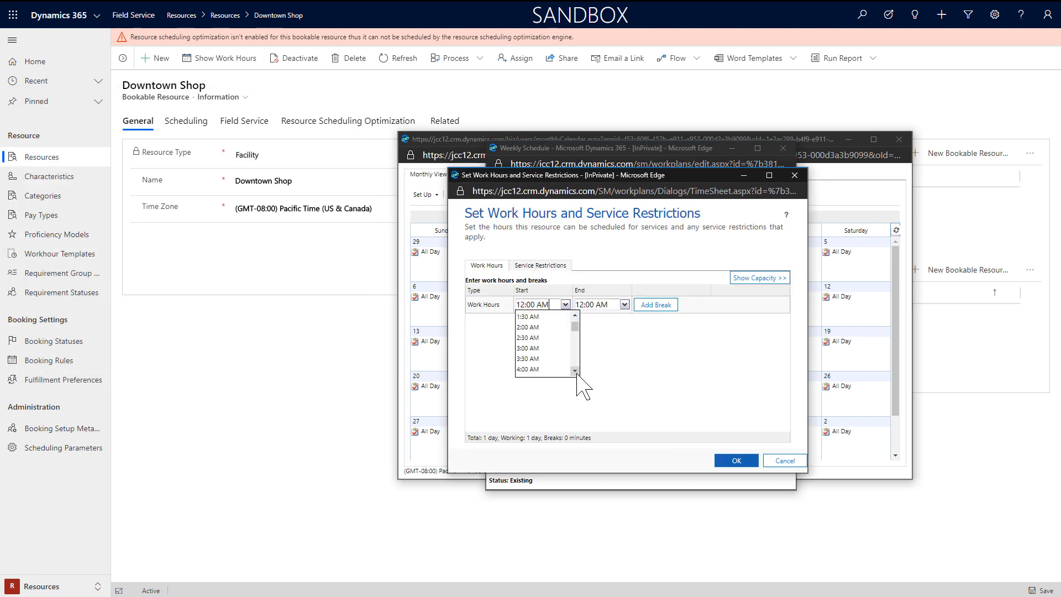
scroll(576, 374, down, 4)
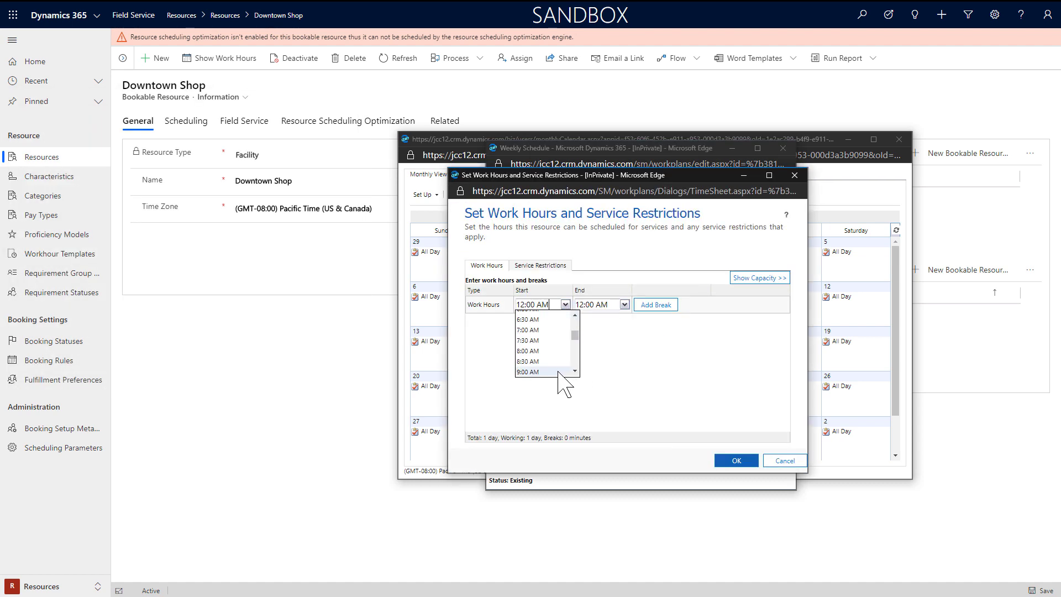
click(559, 372)
Set the end time to 9:00 PM with a capacity of 5 and confirm.
click(624, 305)
scroll(619, 365, down, 7)
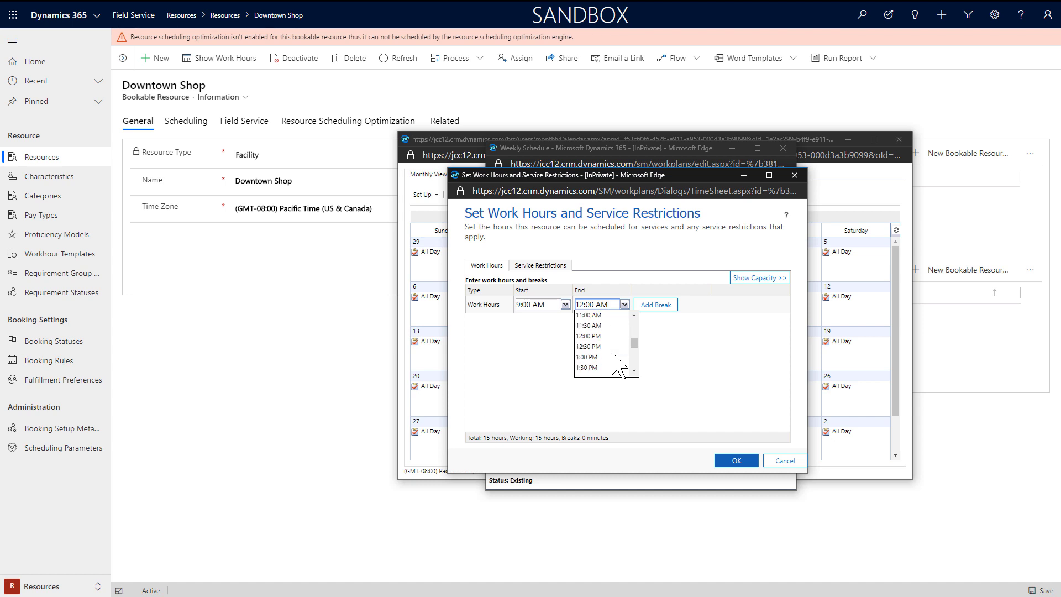
scroll(613, 357, down, 5)
click(611, 357)
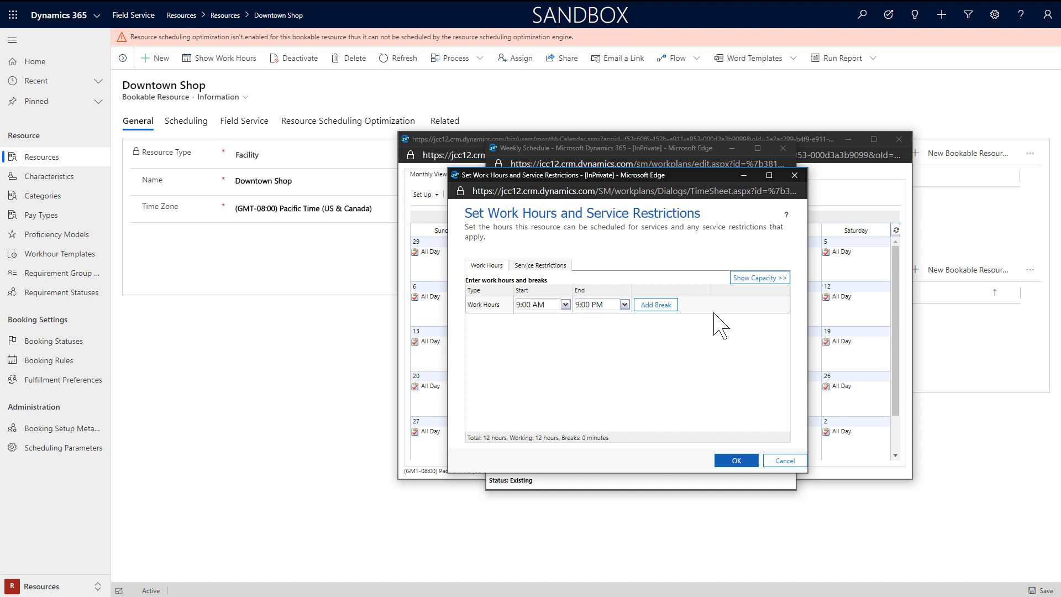
click(760, 277)
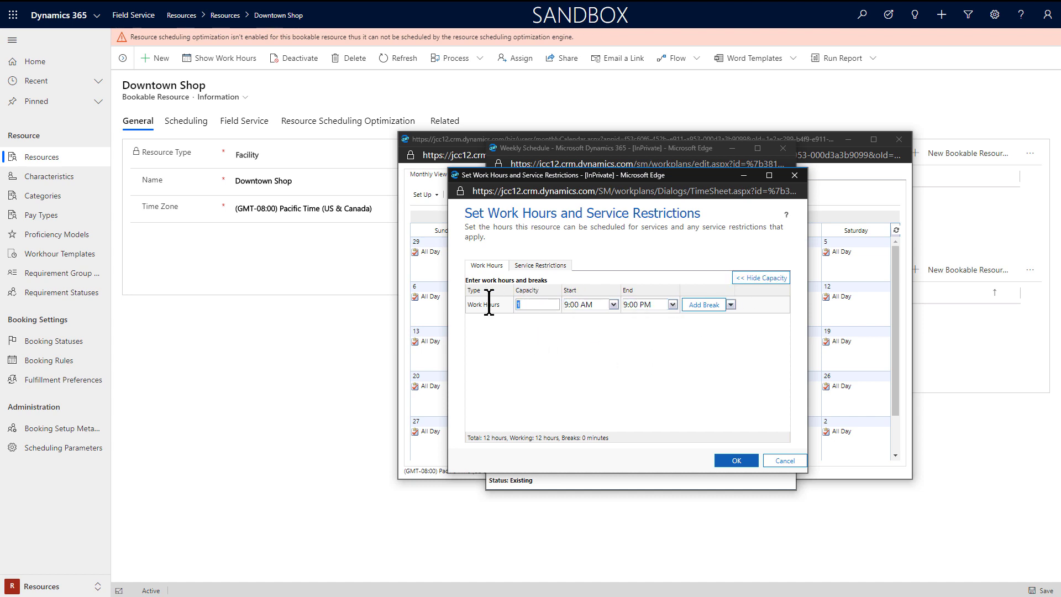
text(5)
click(734, 462)
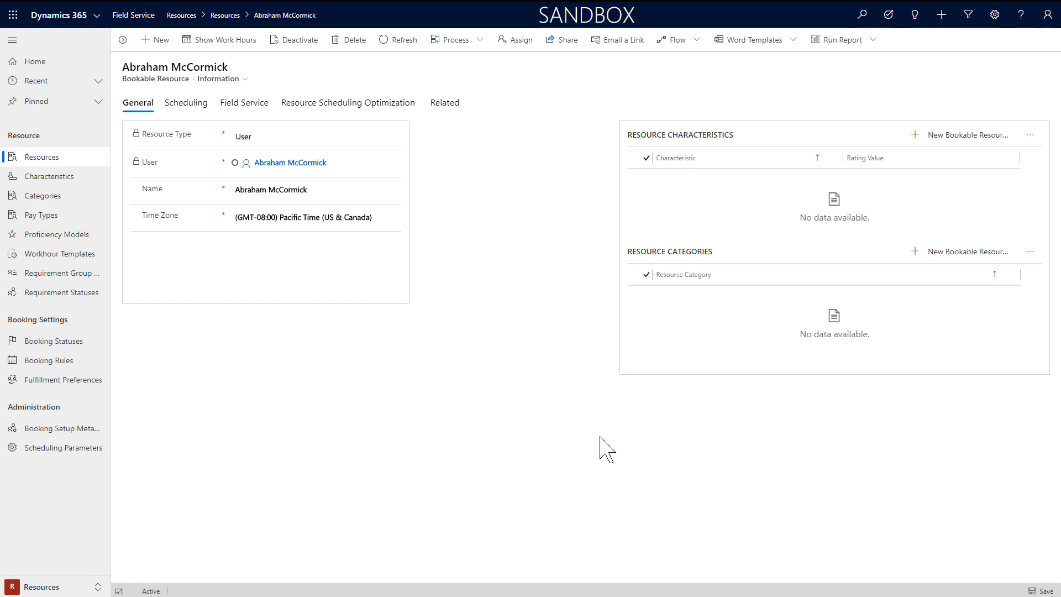
Add a WA resource territory to the resource, save it, and open the WA territory record.
click(457, 108)
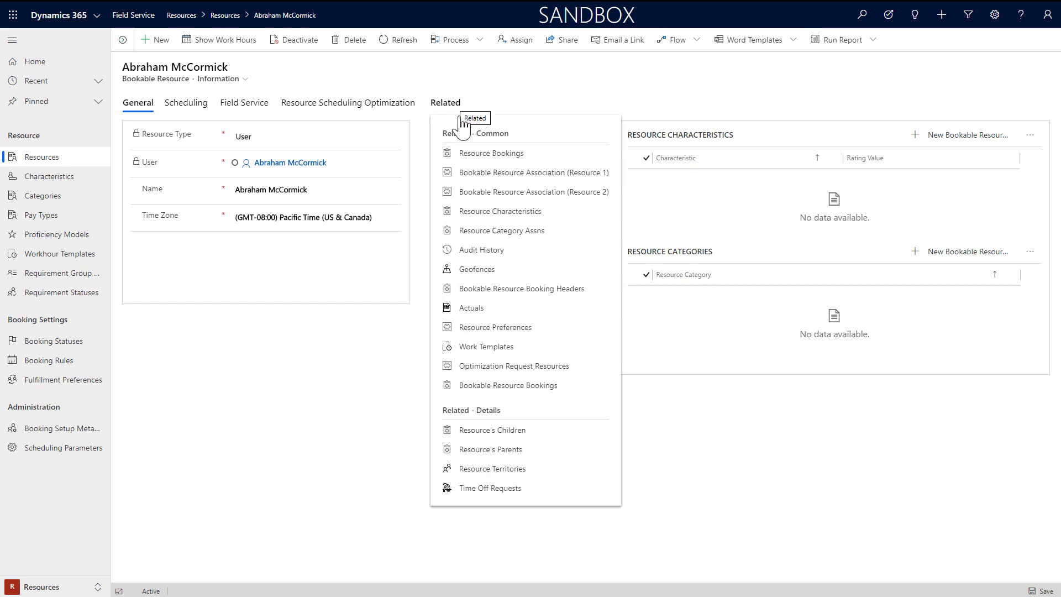
click(549, 471)
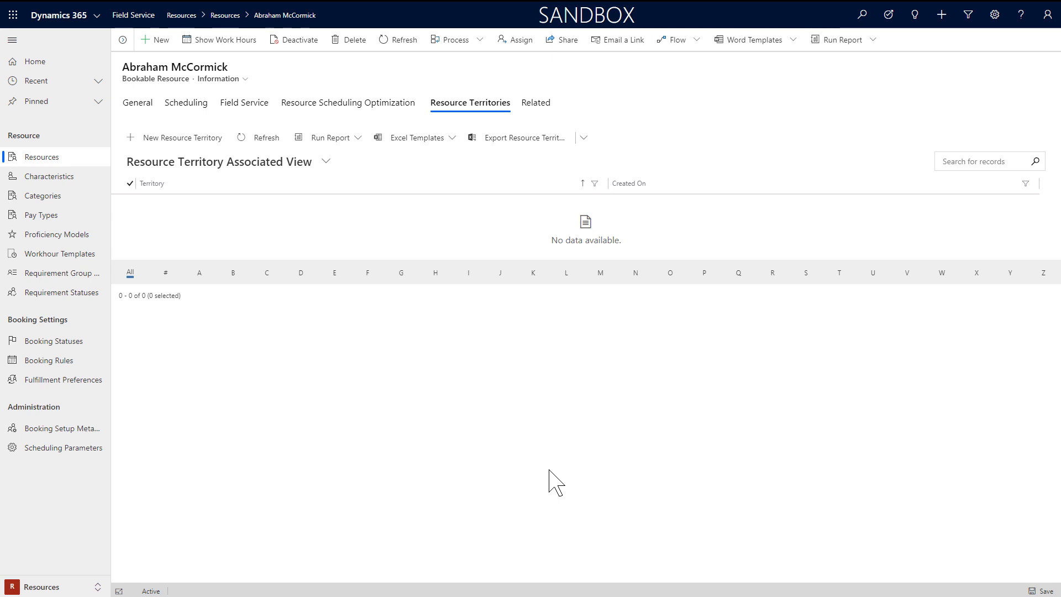
click(212, 155)
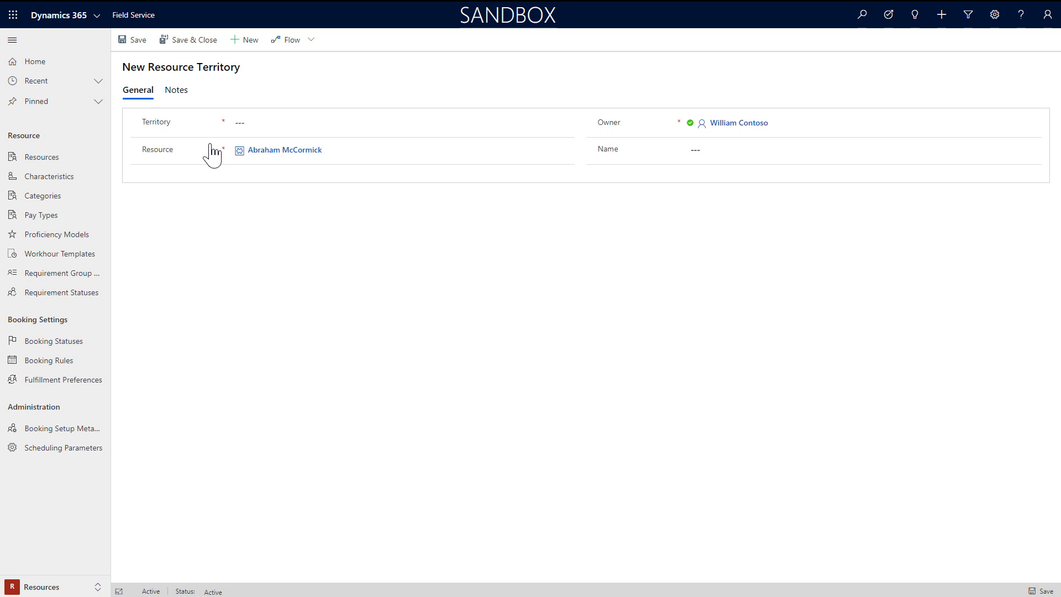
click(256, 124)
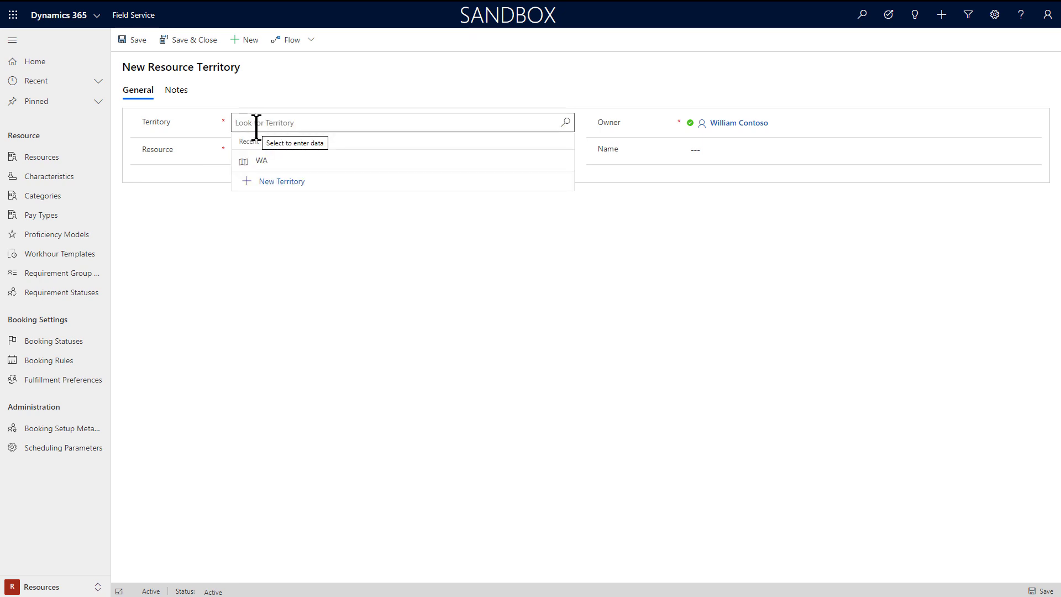
click(275, 161)
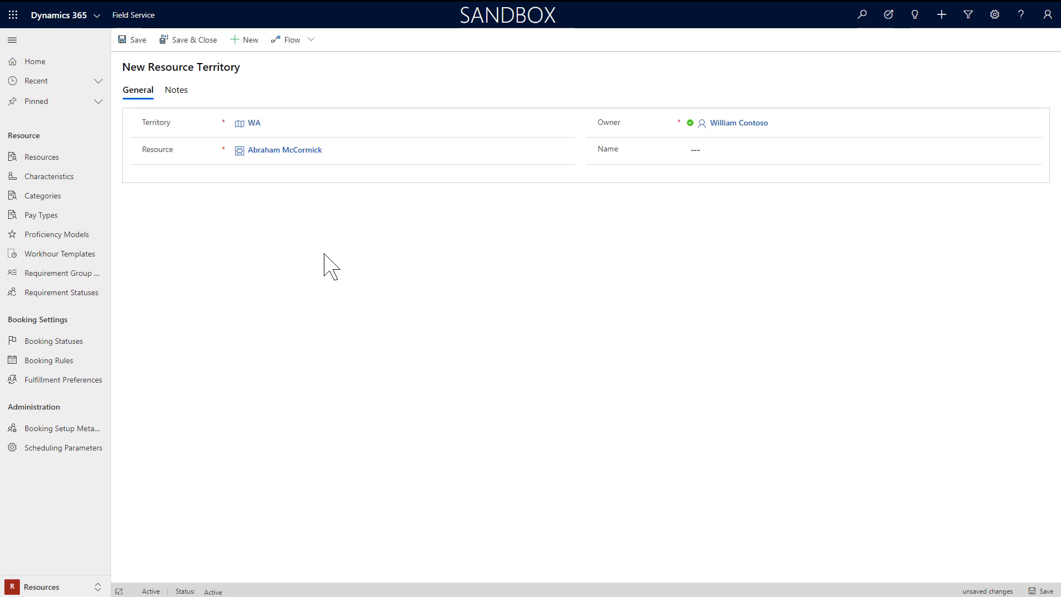
click(136, 40)
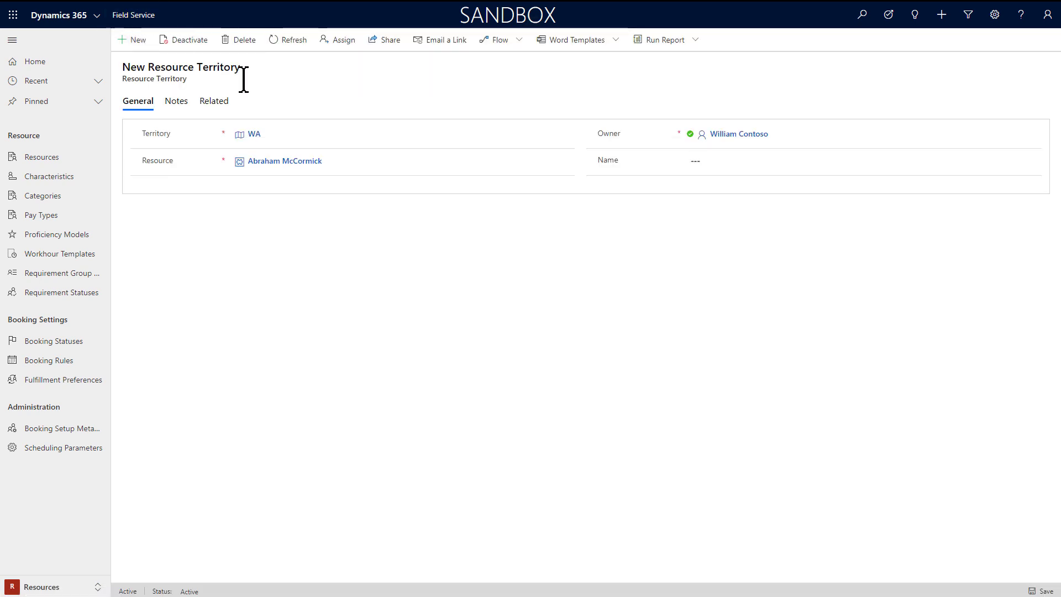
click(256, 134)
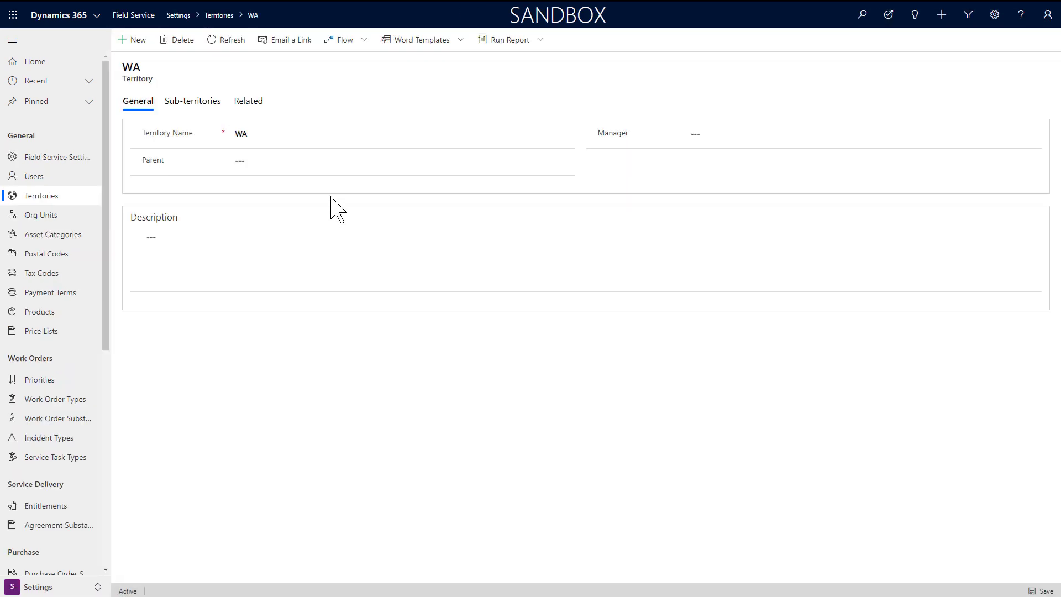
click(260, 104)
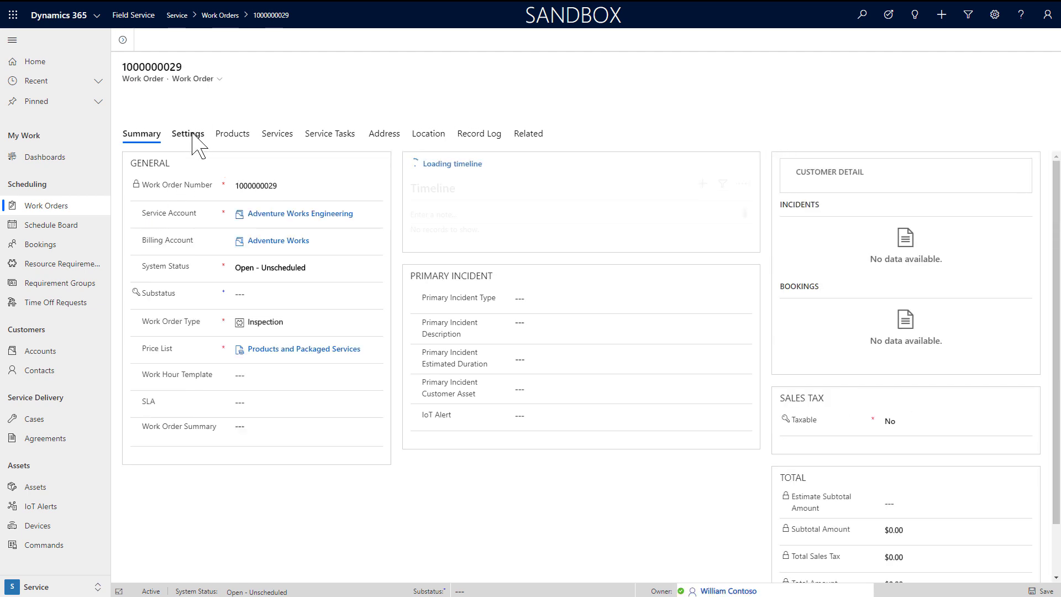
click(192, 135)
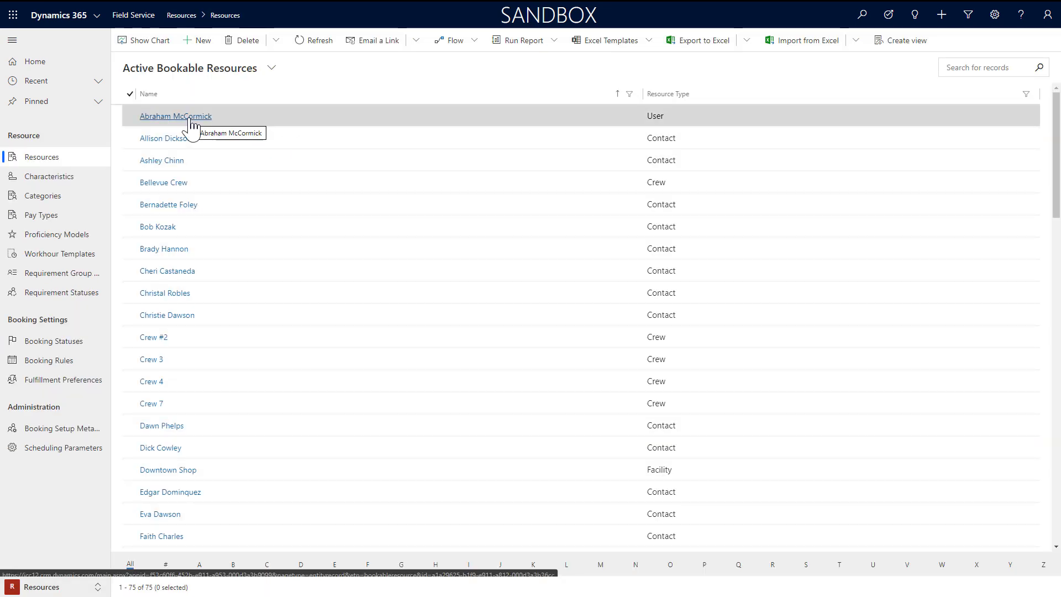
Add the Assembly Diagnosis characteristic rated Proficient to the resource and save it.
click(190, 118)
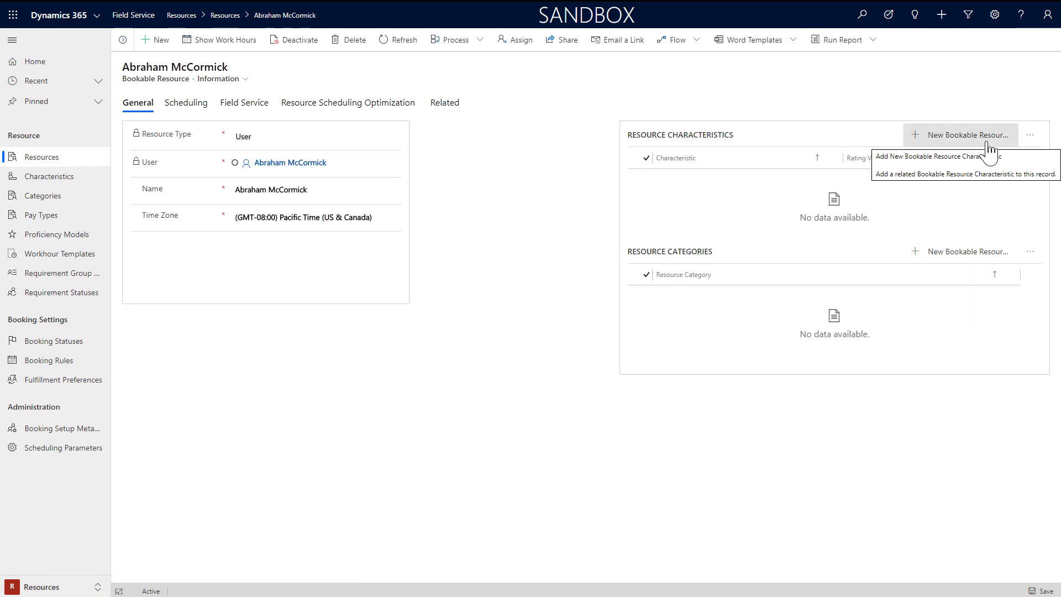
click(964, 135)
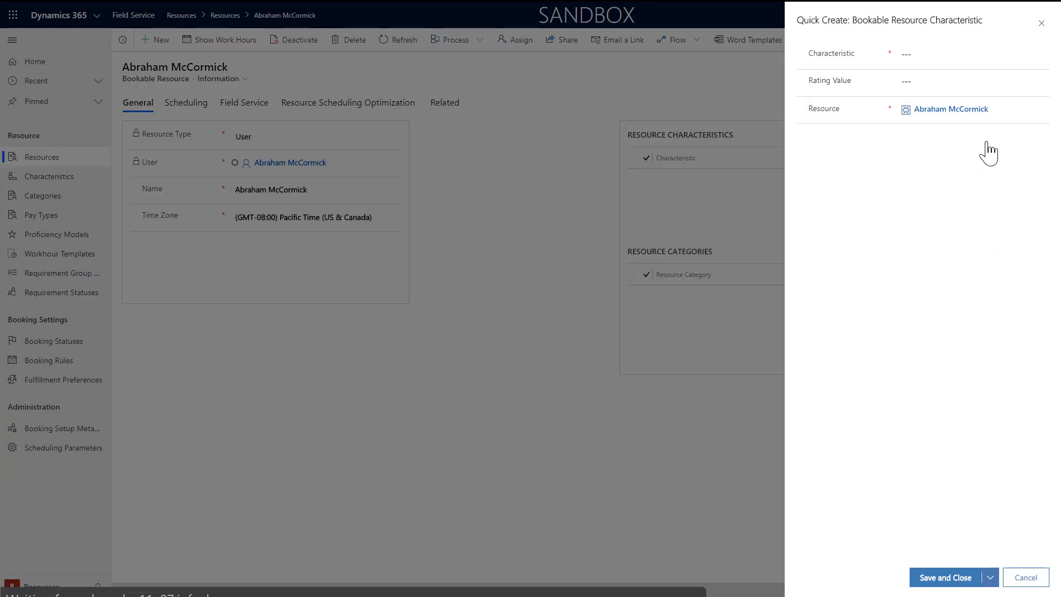
click(962, 54)
key(Return)
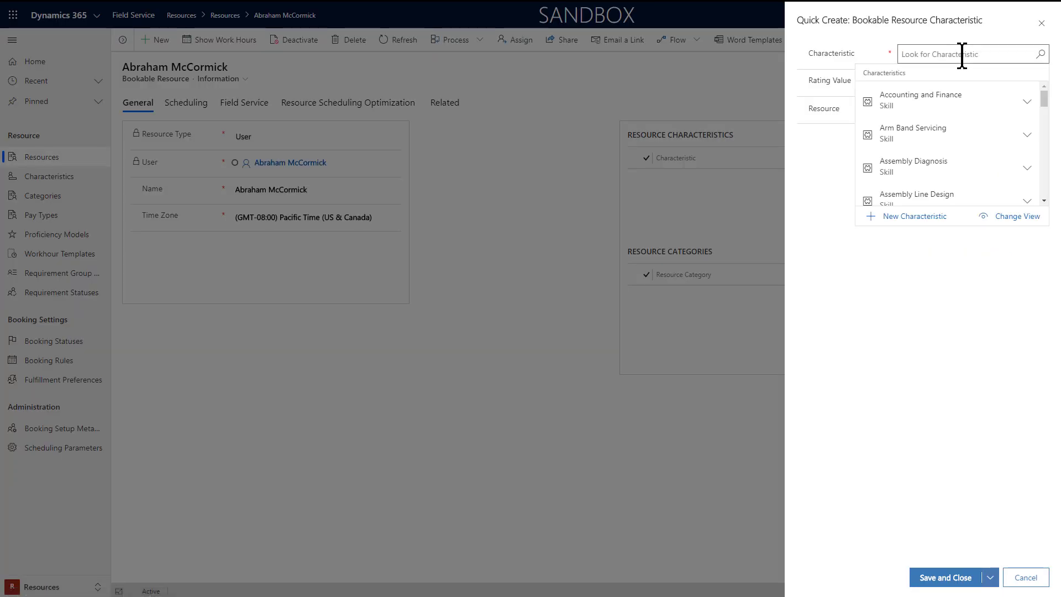
click(983, 169)
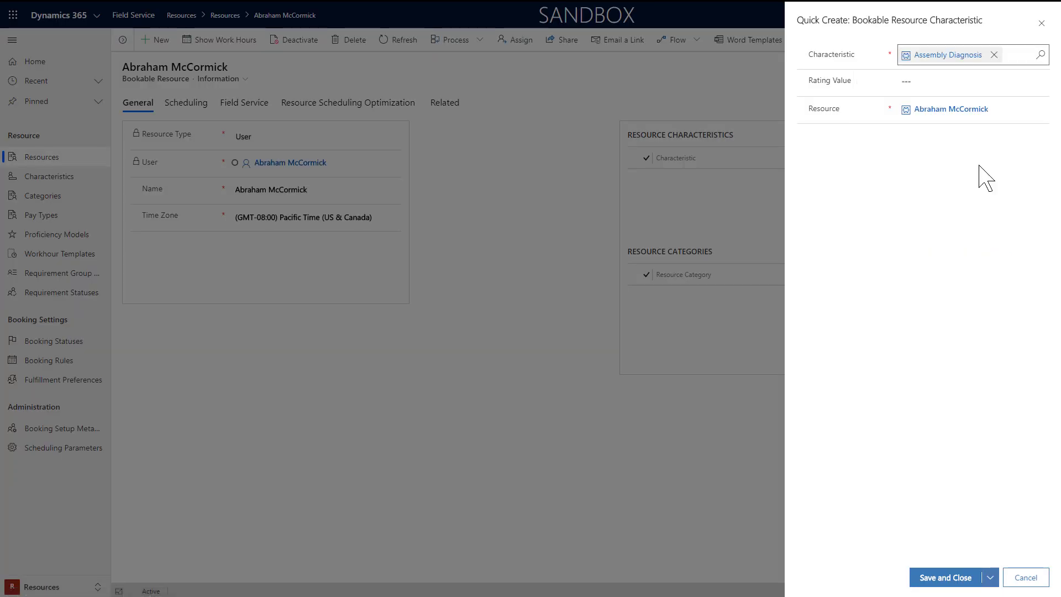
click(966, 81)
key(Return)
click(961, 188)
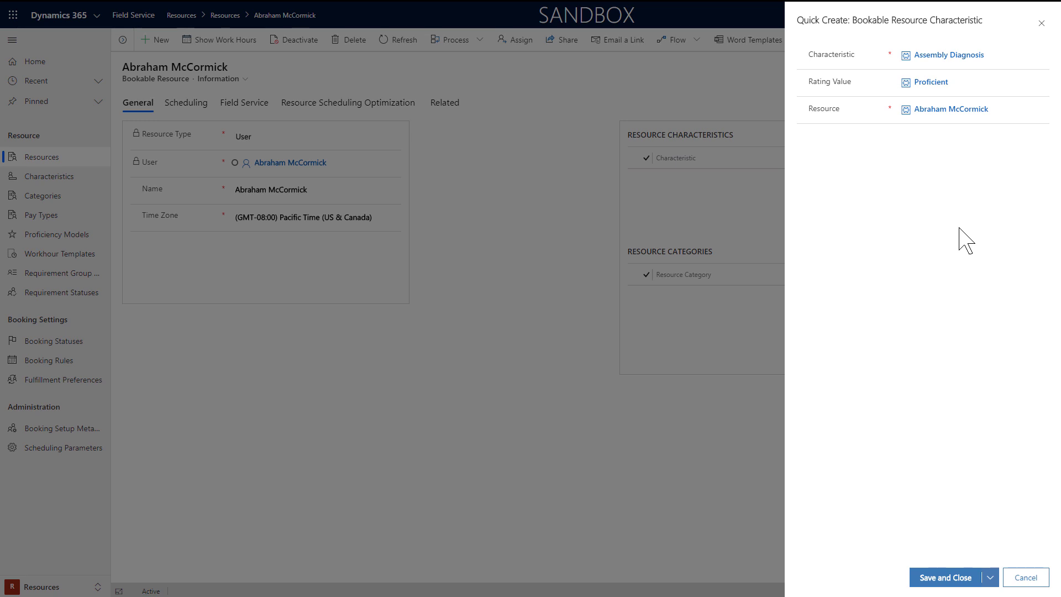
click(990, 578)
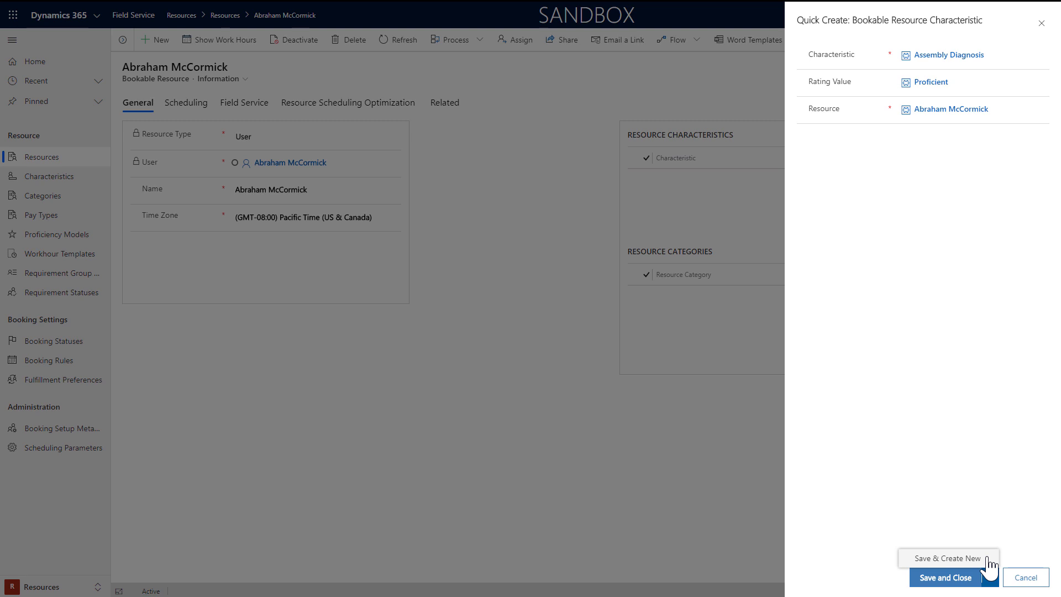
click(963, 578)
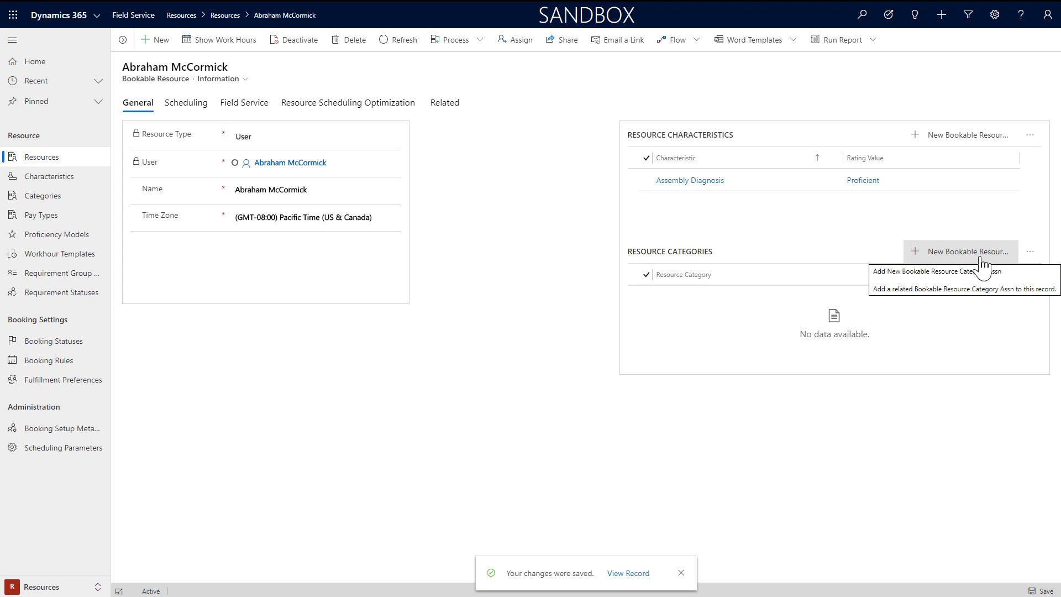
Assign the Robotics Engineer resource category, save it, and switch to the Settings area.
click(982, 262)
click(280, 122)
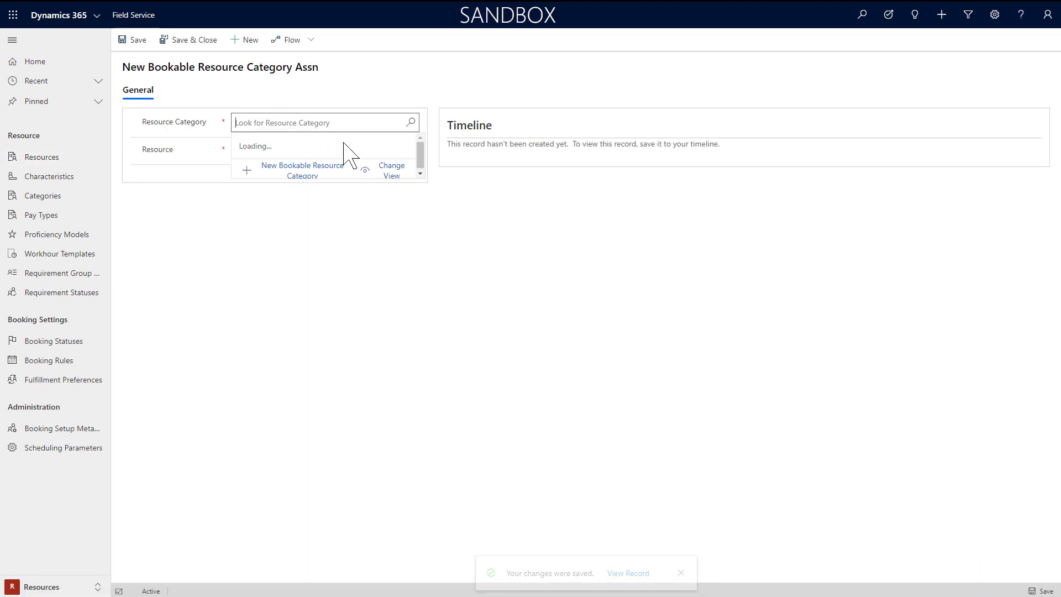
scroll(360, 166, down, 5)
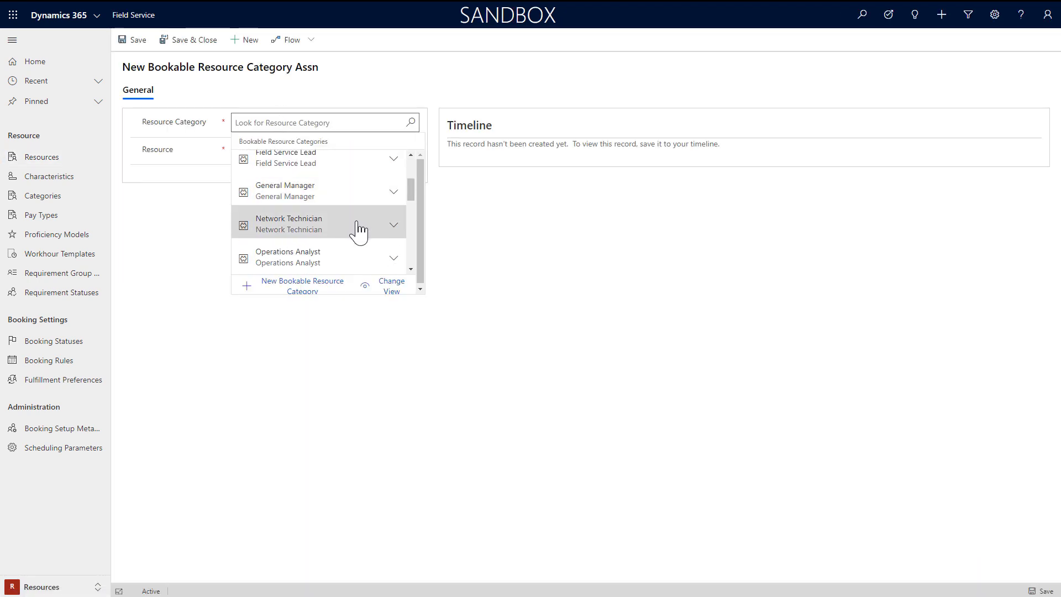
click(347, 246)
click(135, 40)
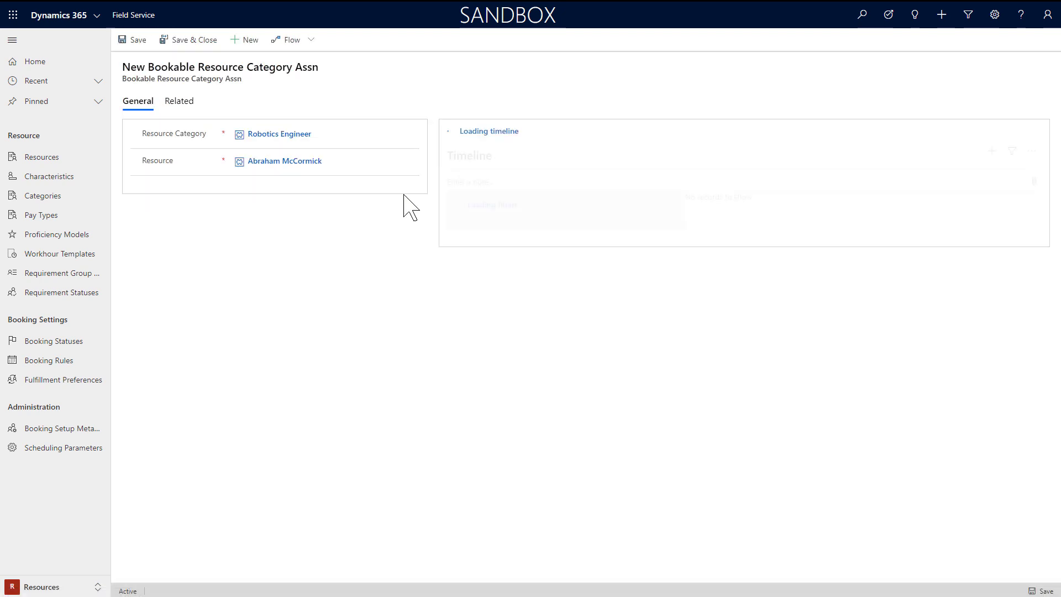
click(91, 588)
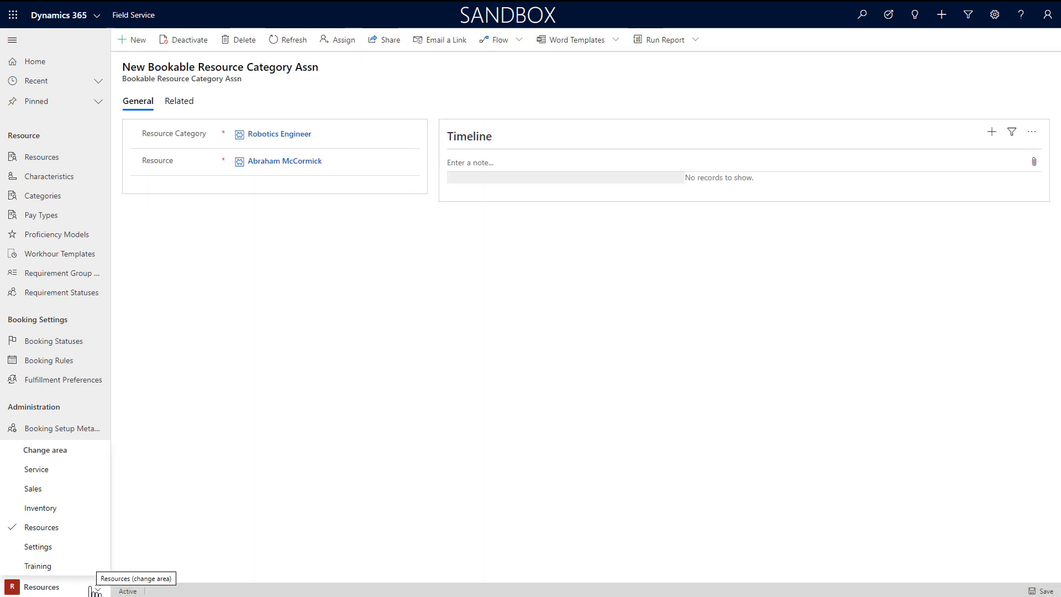
click(76, 554)
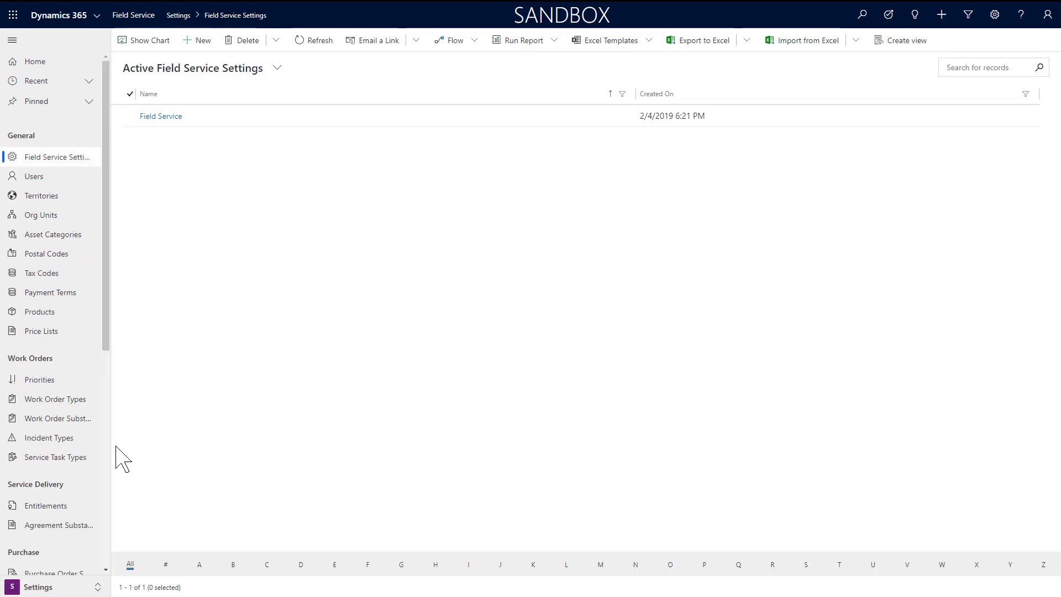
Open Territories, then switch to the Resource Scheduling app's Settings area.
click(71, 198)
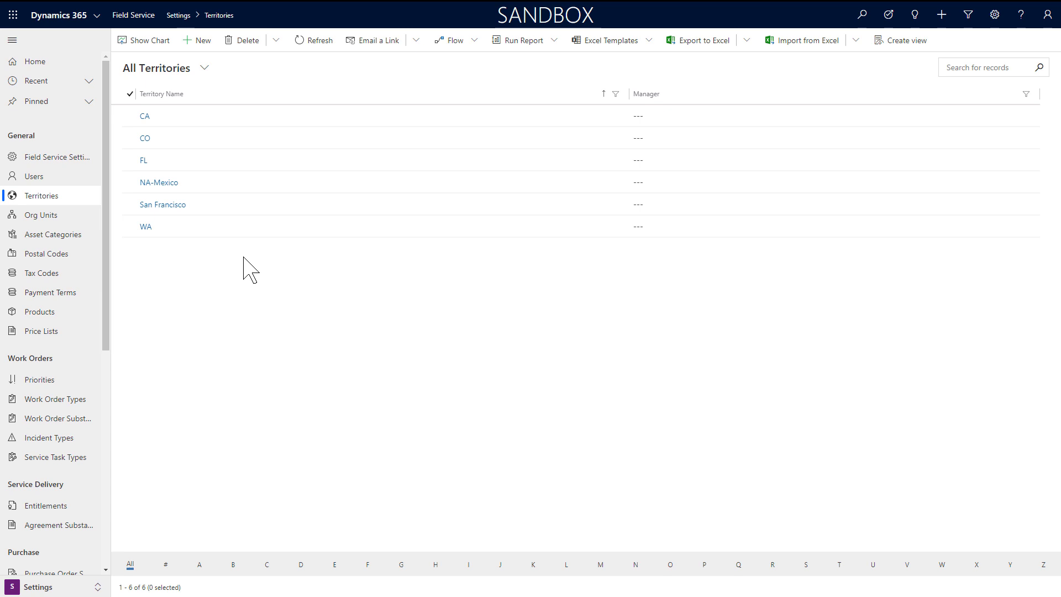
click(96, 15)
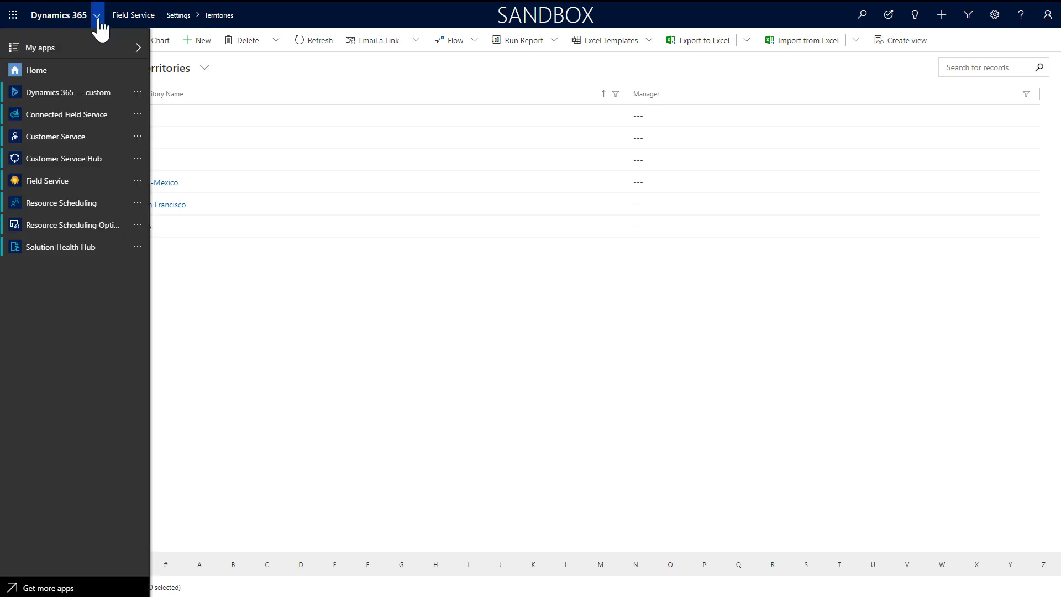
click(112, 213)
click(83, 588)
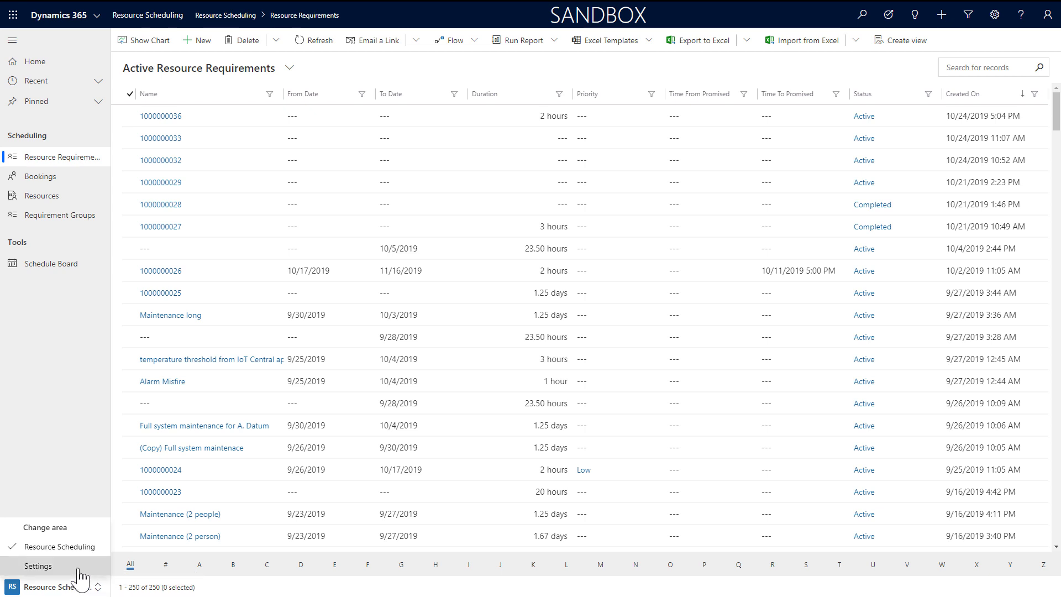
click(78, 567)
Review the Skills, Roles and proficiency models lists, opening the Default Rating Model.
click(60, 200)
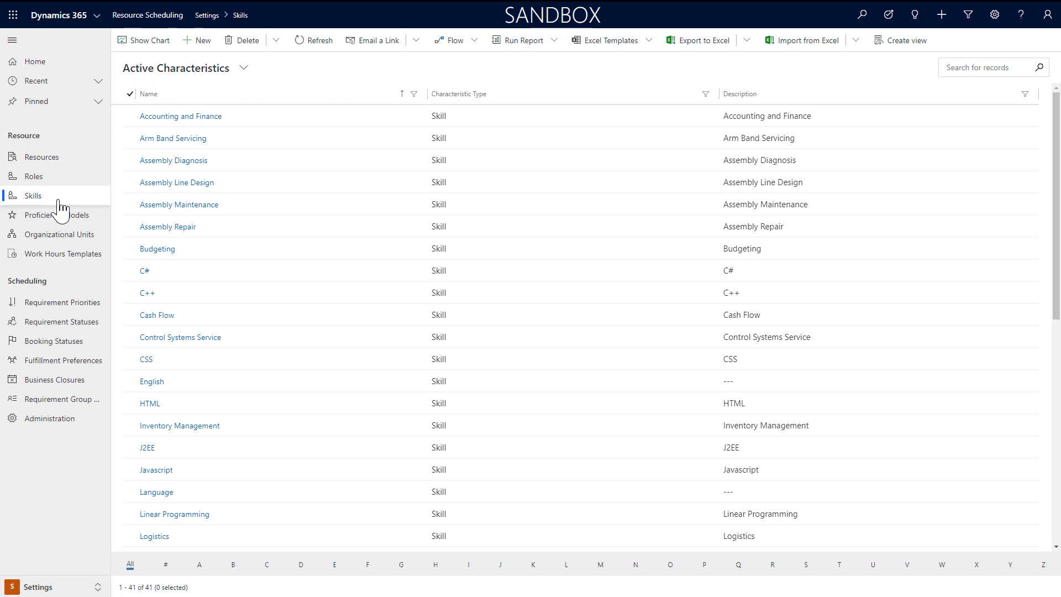
click(83, 185)
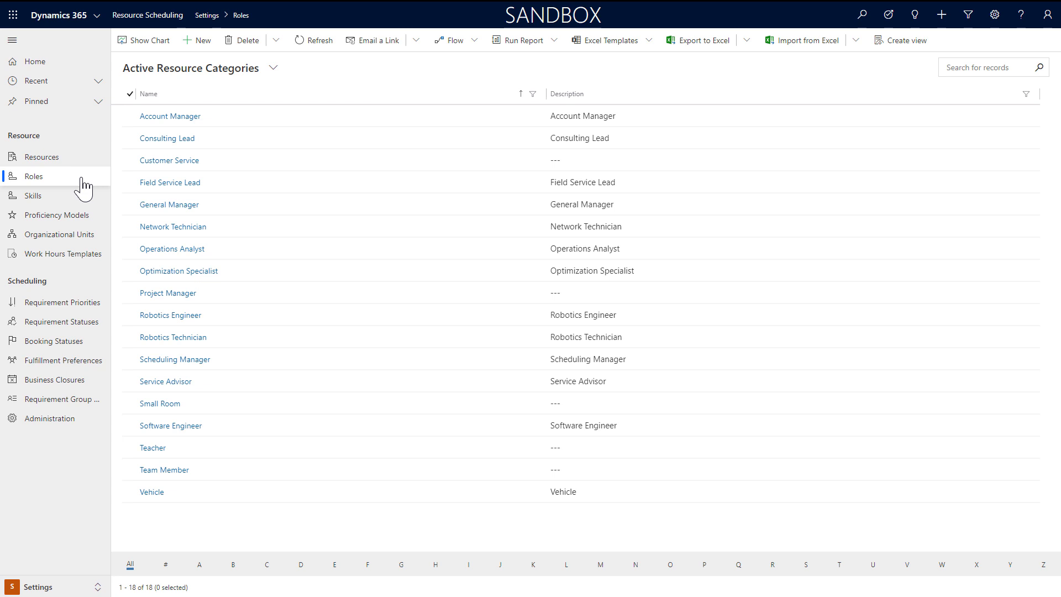
click(96, 215)
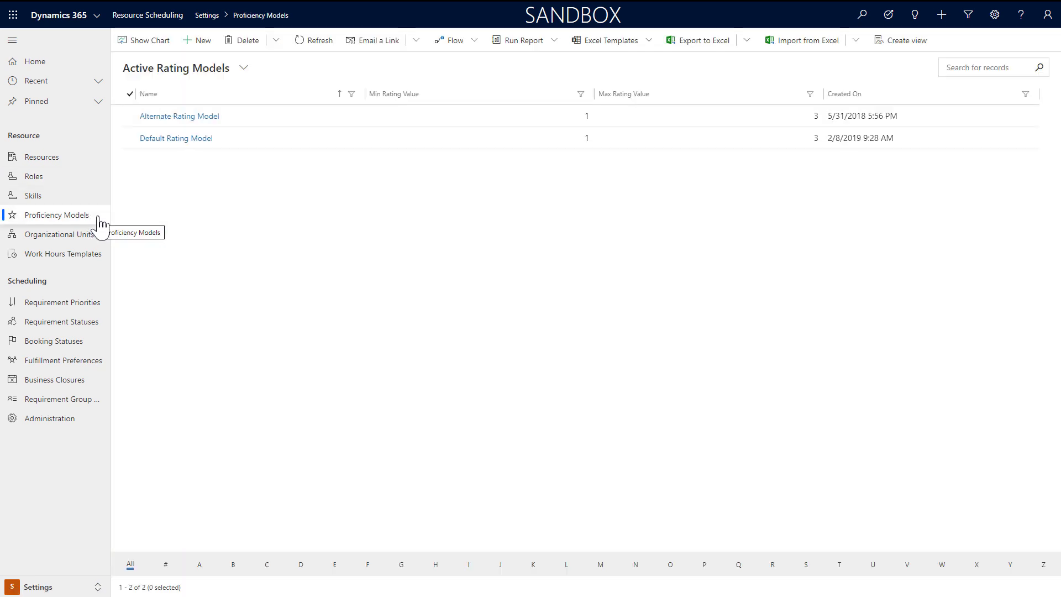
click(167, 145)
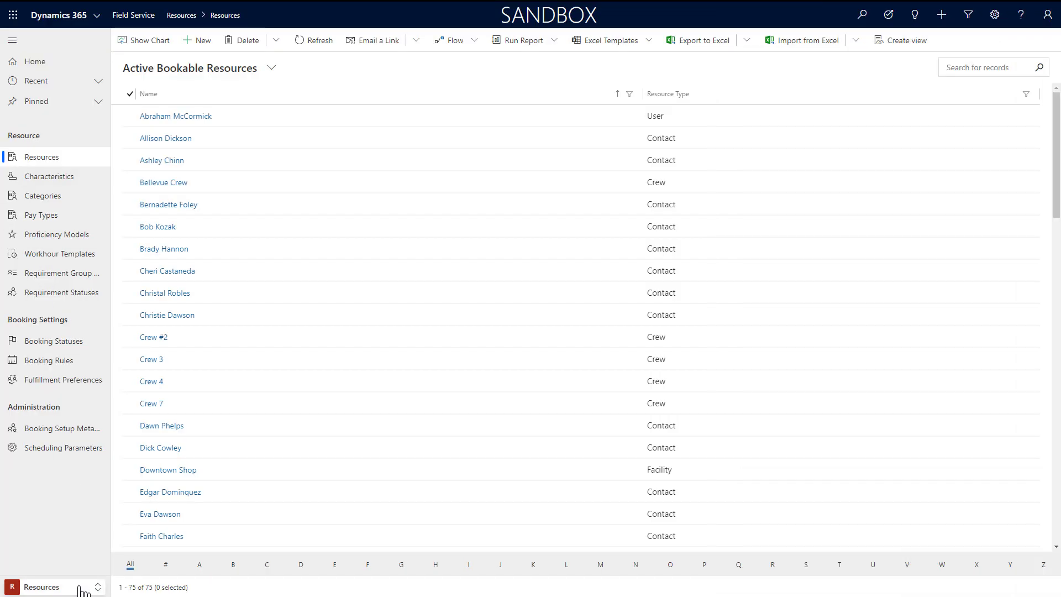
Switch to the Service area and open the Schedule Board.
click(83, 591)
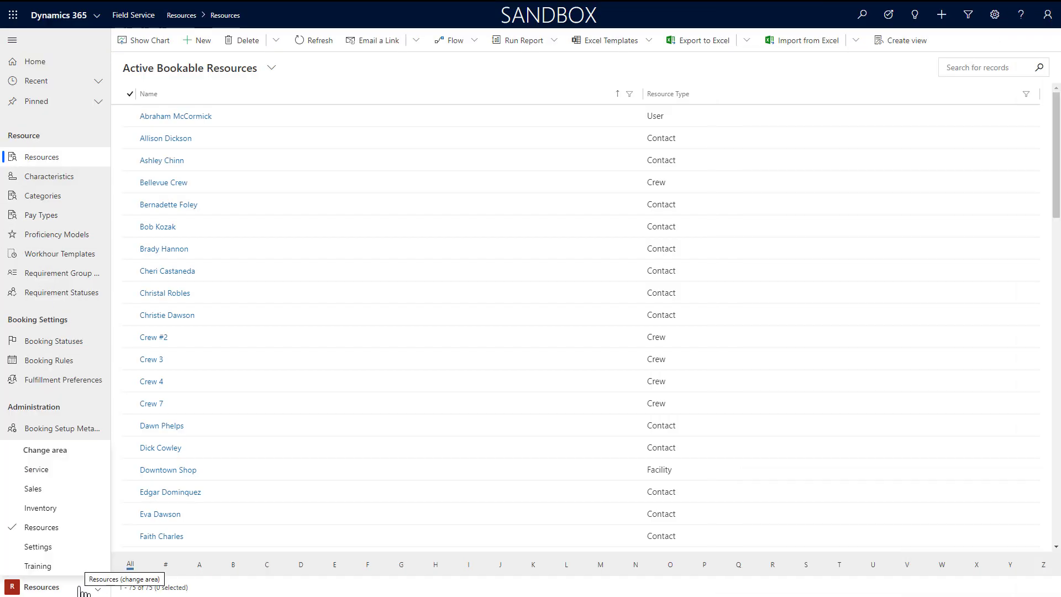
click(72, 474)
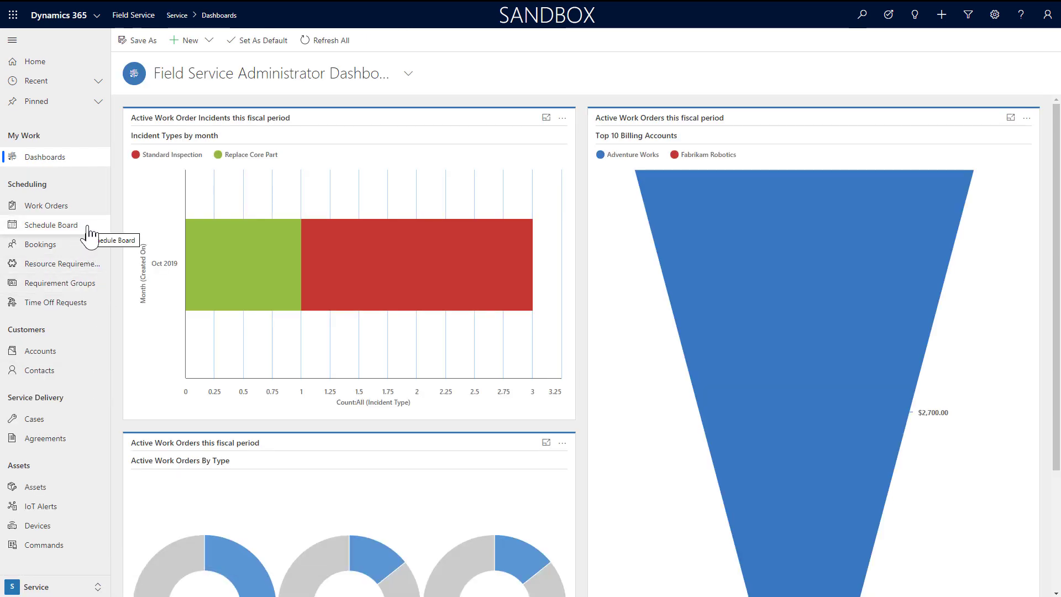
click(89, 235)
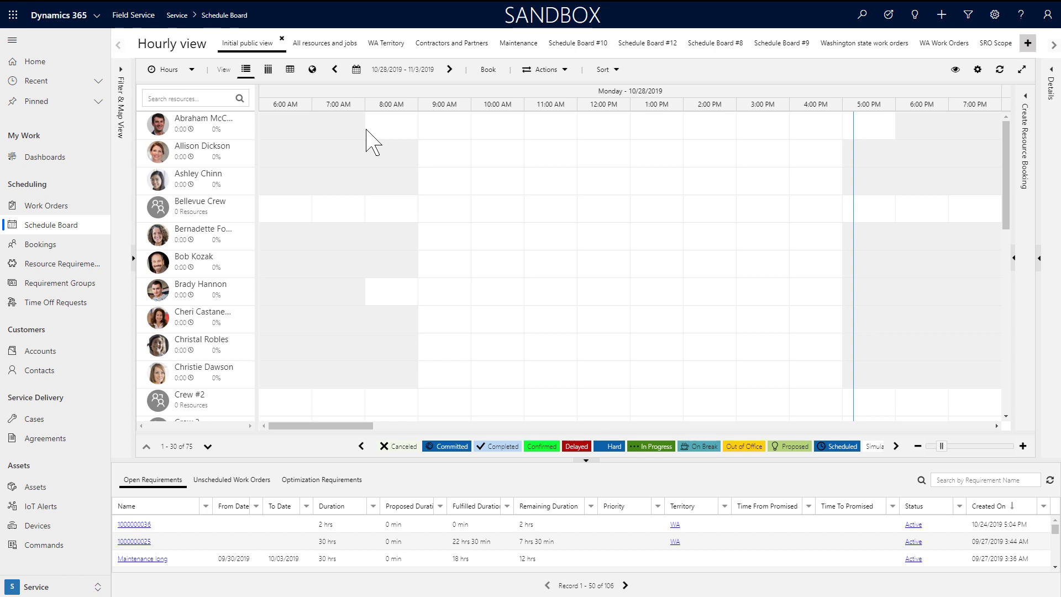
right_click(237, 132)
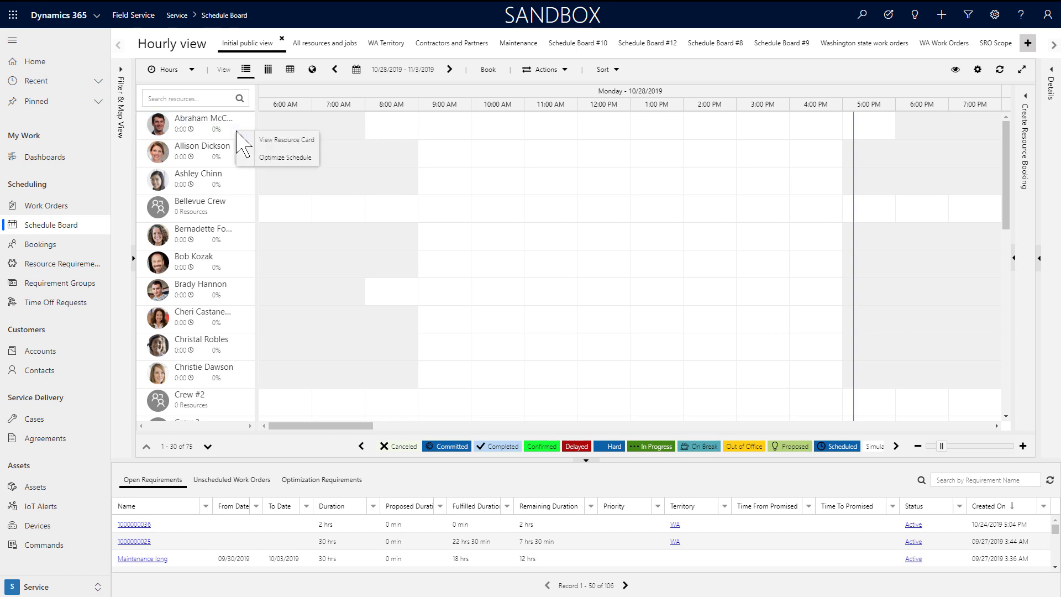
click(279, 140)
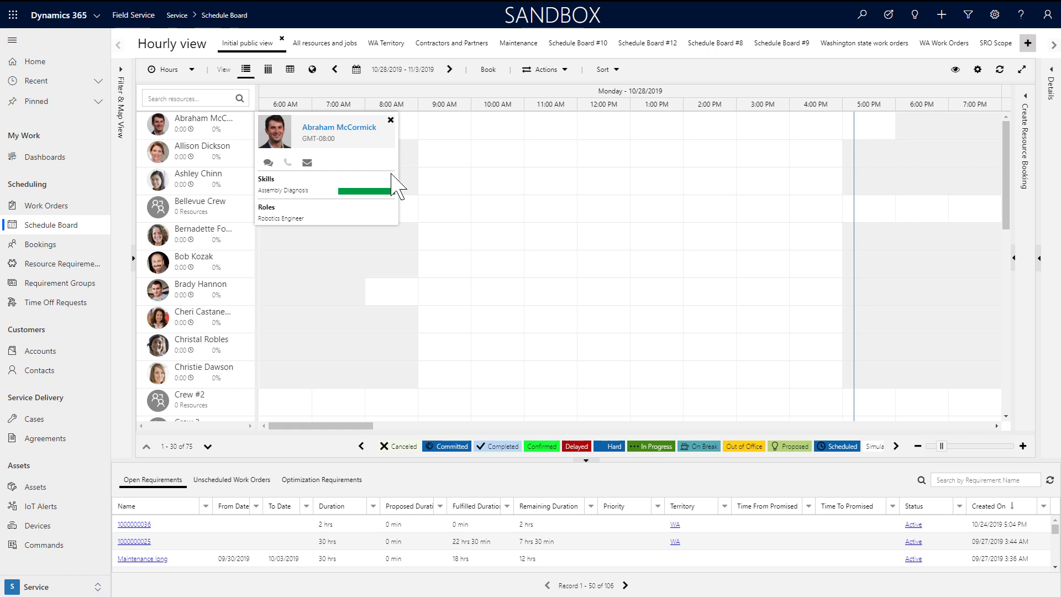
click(347, 127)
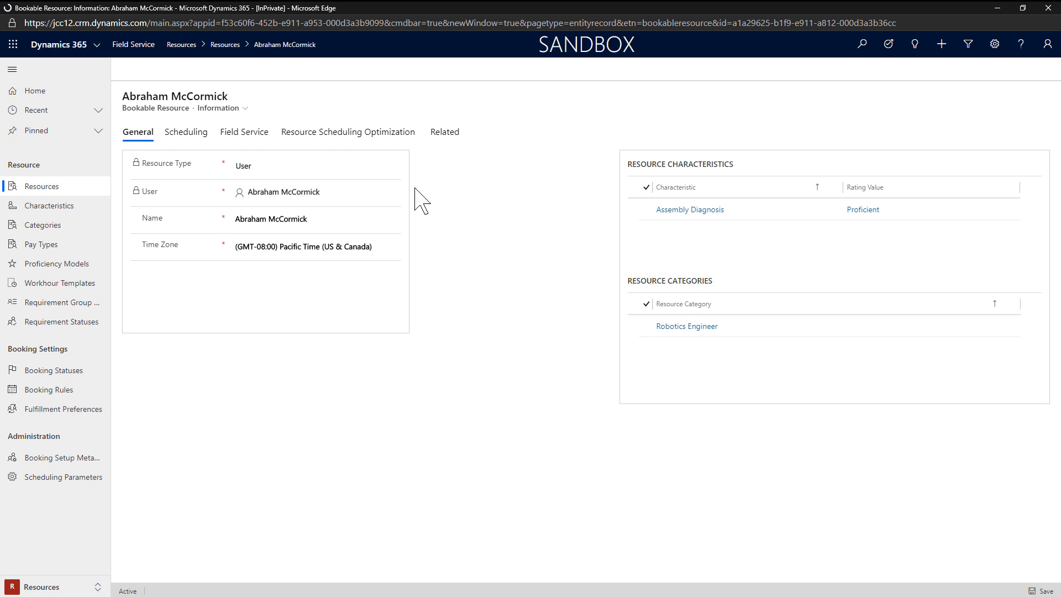
click(282, 193)
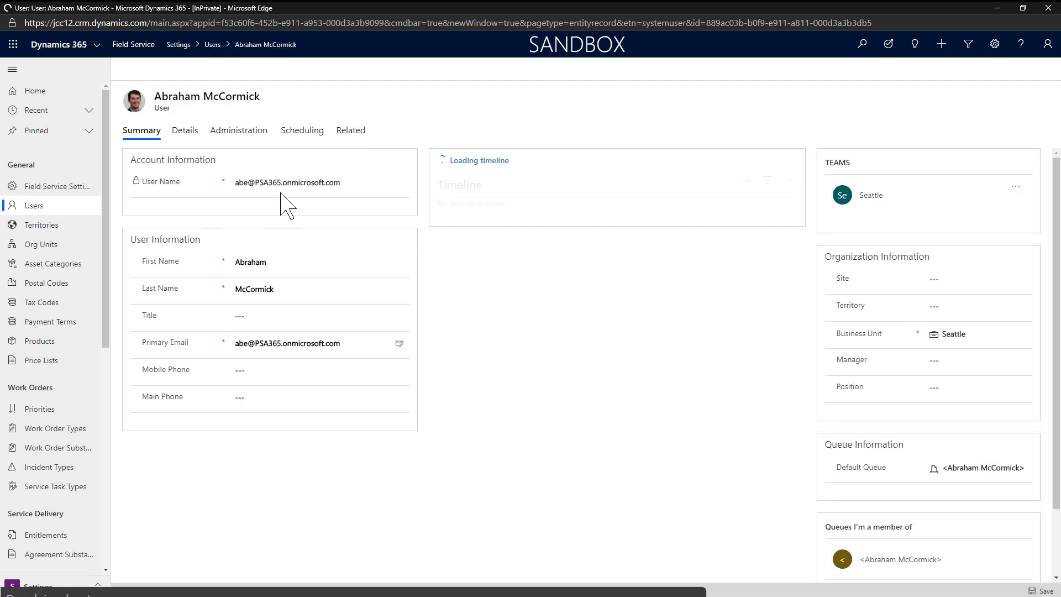
click(134, 102)
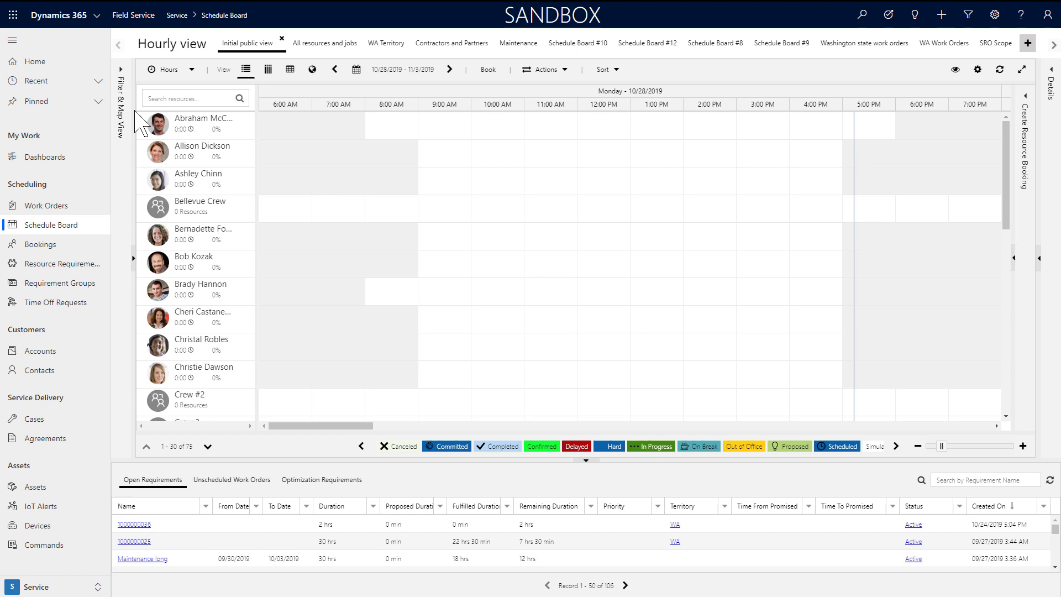
Filter the Schedule Board by the WA territory, then clear that filter.
click(122, 72)
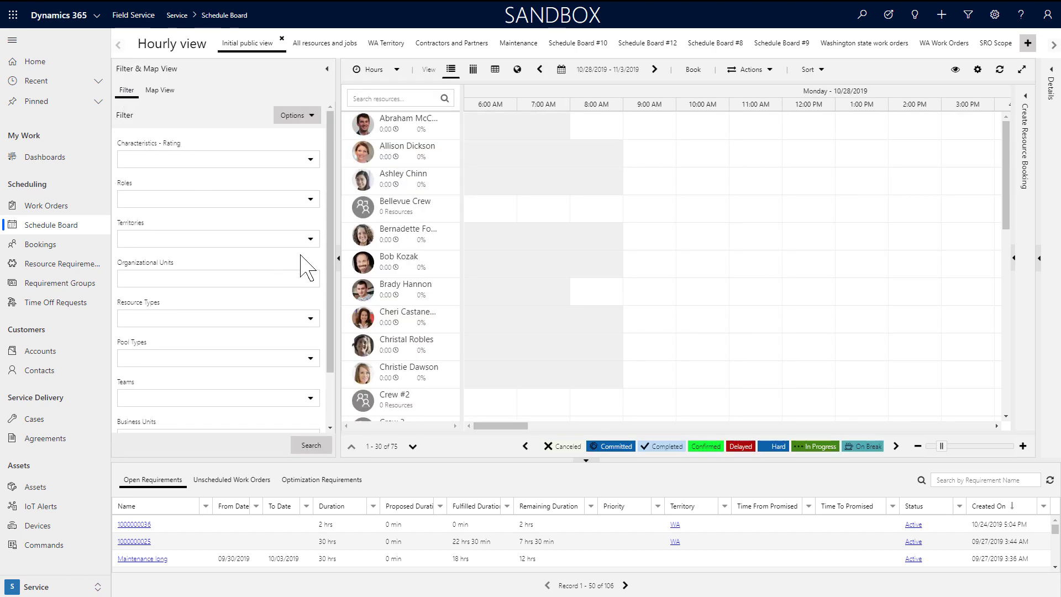
click(310, 240)
click(245, 365)
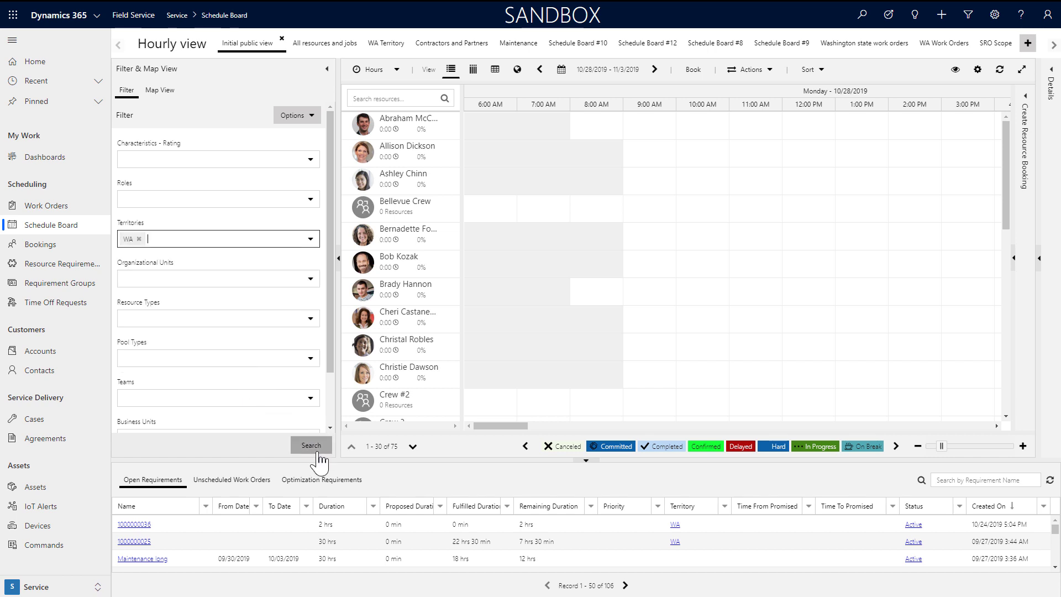
click(313, 446)
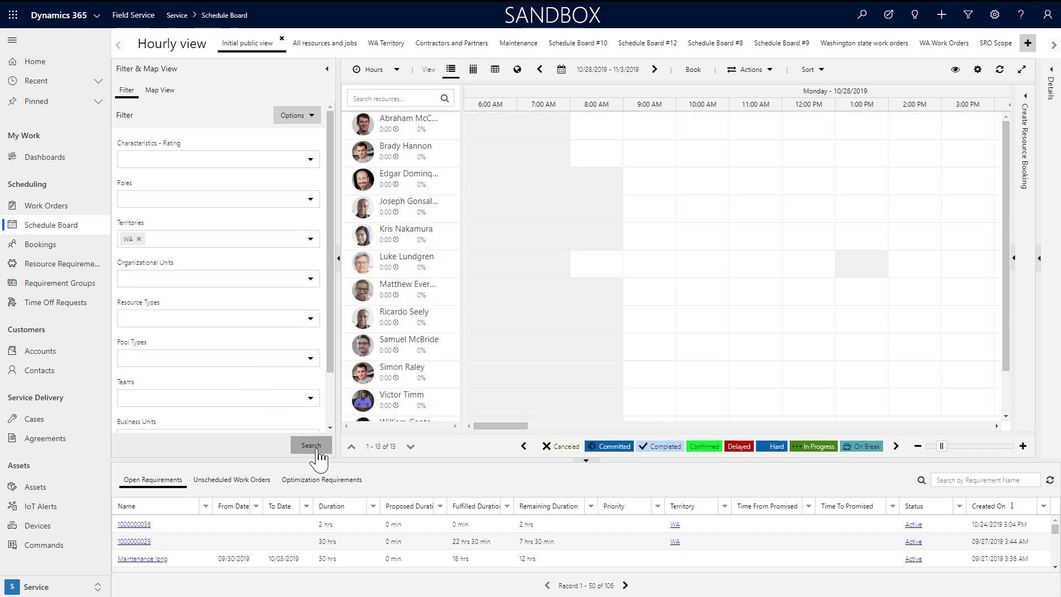
click(139, 239)
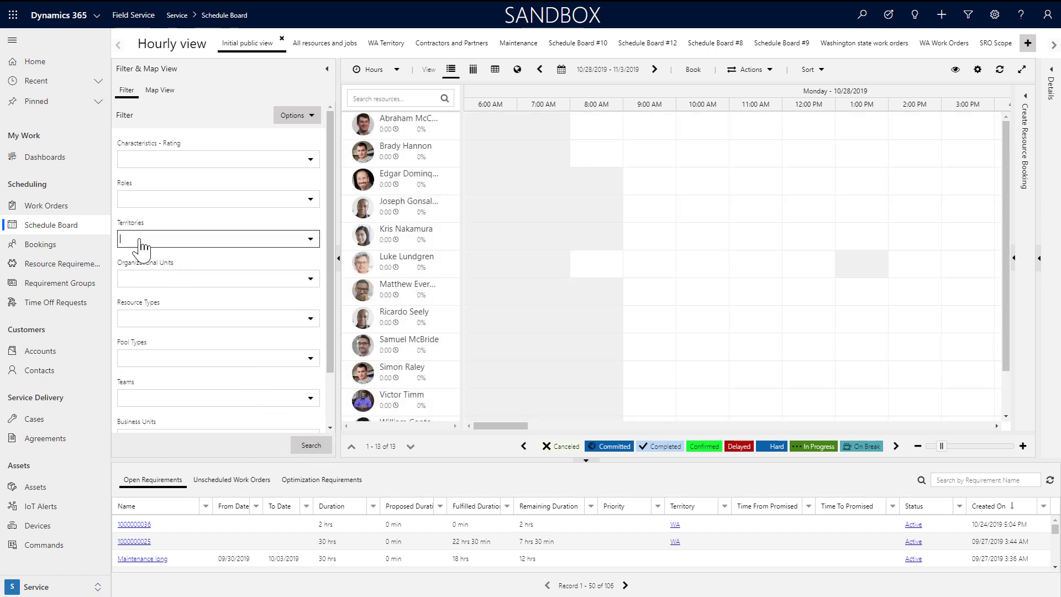
Filter by Robotics Engineer role and WA territory, then remove both filters.
click(310, 199)
scroll(276, 342, down, 1)
click(274, 322)
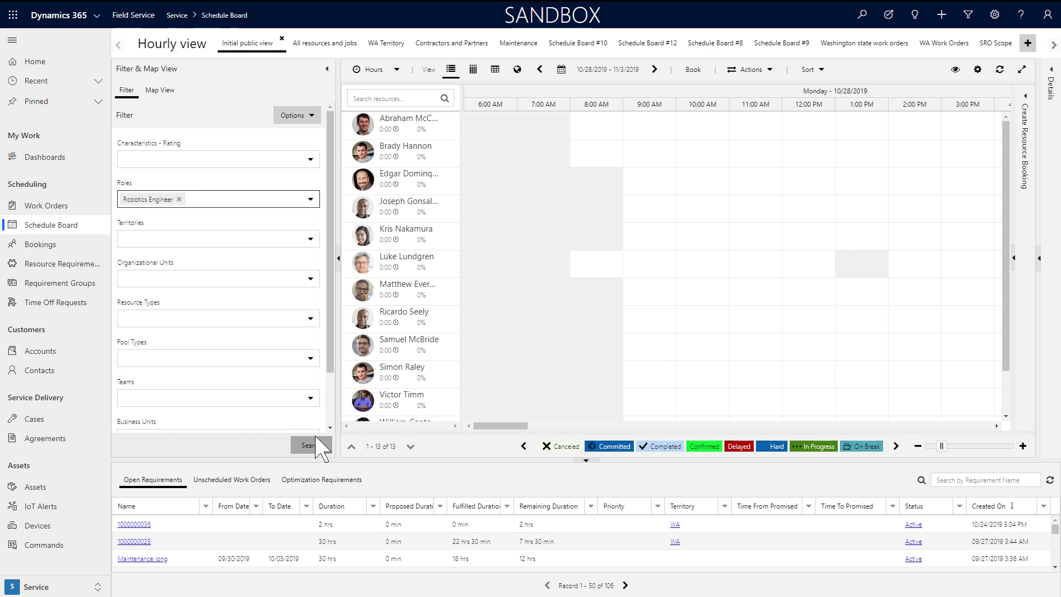
click(310, 445)
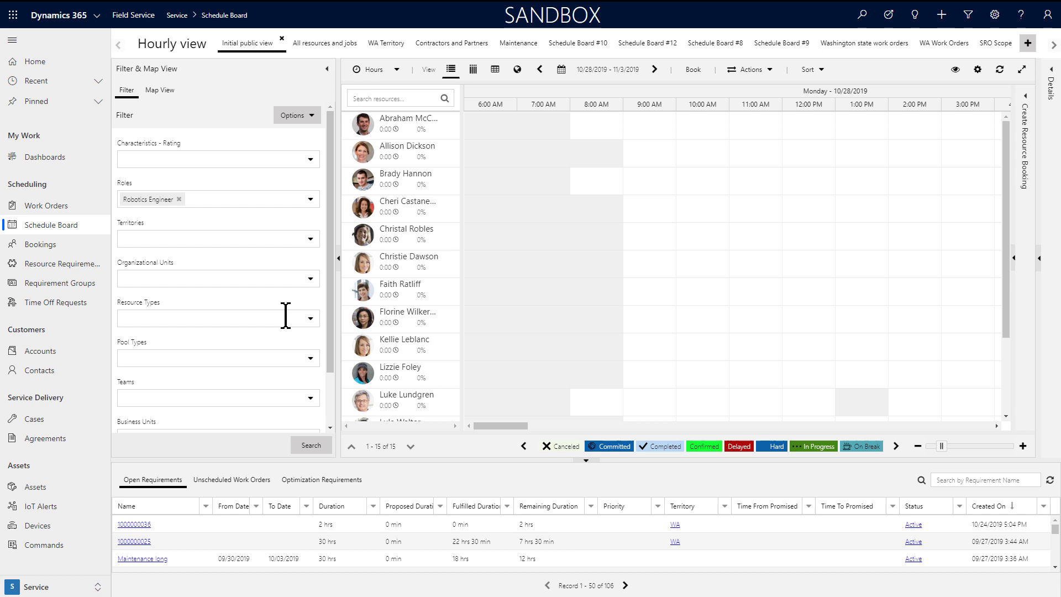
click(307, 239)
click(303, 267)
click(326, 449)
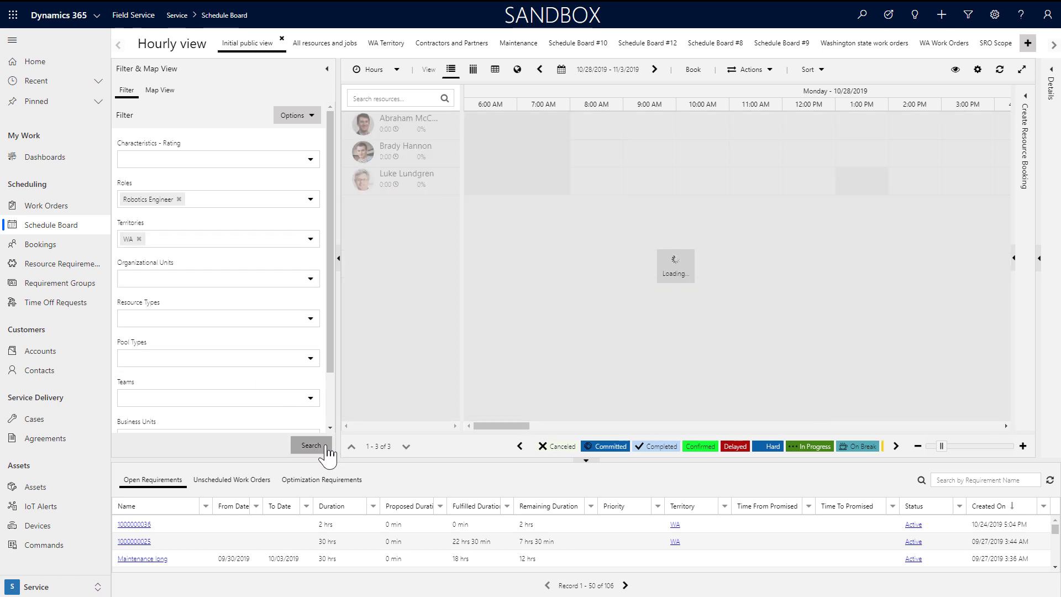
click(179, 199)
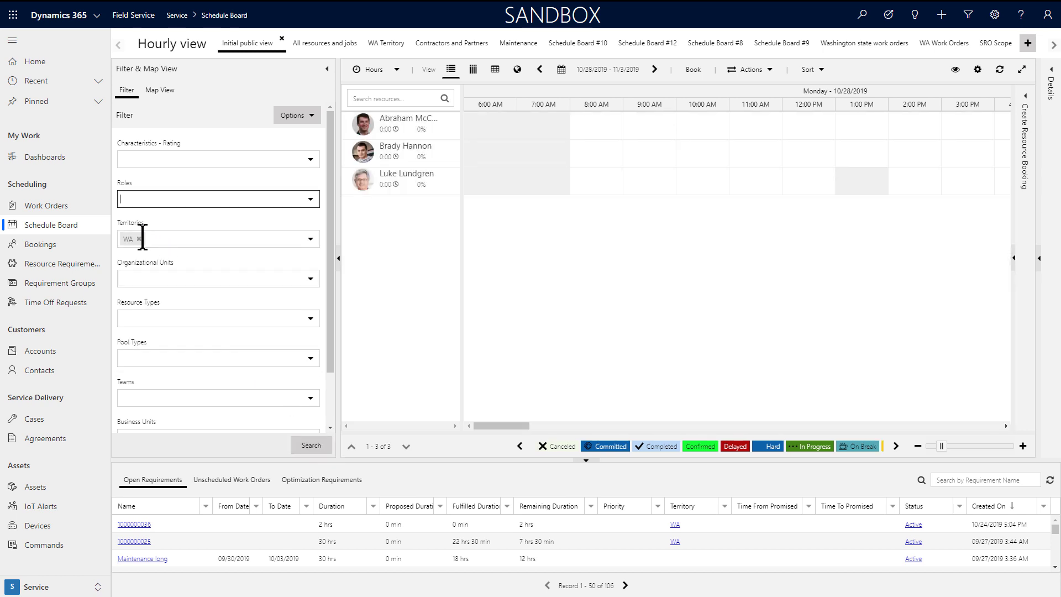
click(139, 239)
Tick five resources for the board: two technicians, Downtown Shop, Installation Crew and Power Press.
click(307, 116)
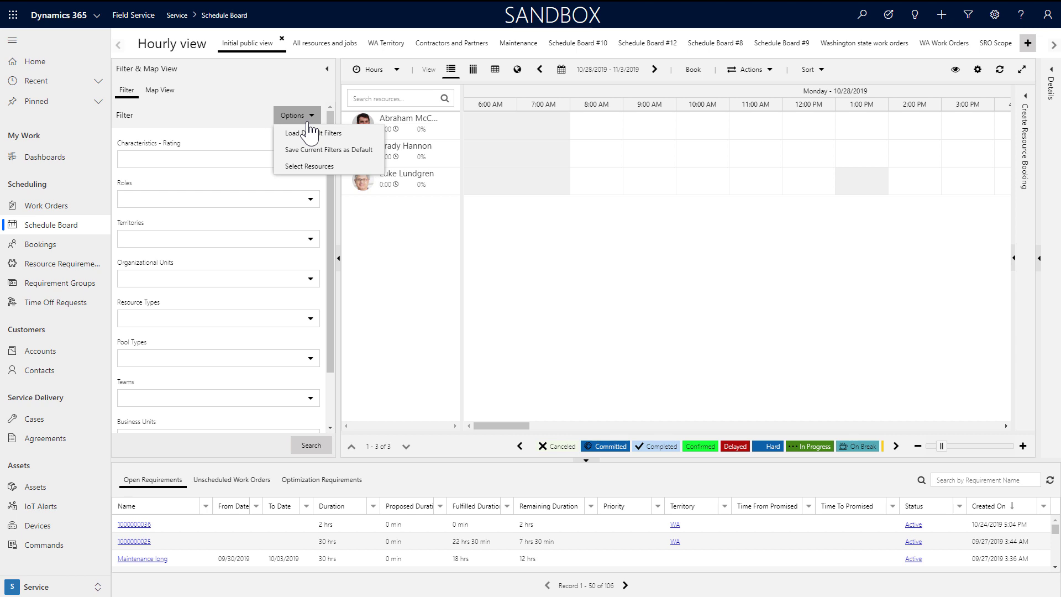
click(316, 172)
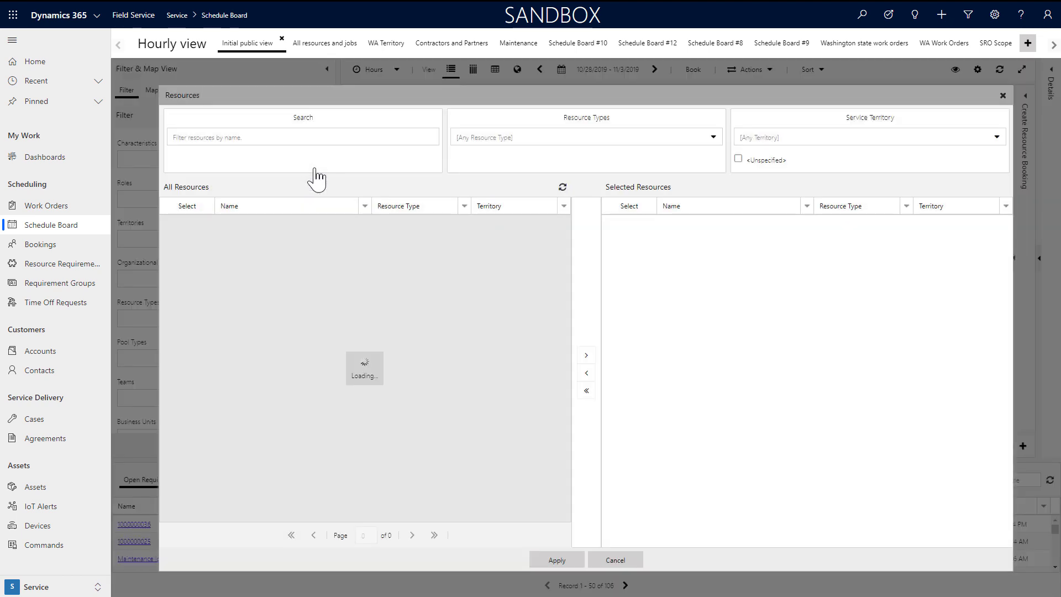
click(187, 225)
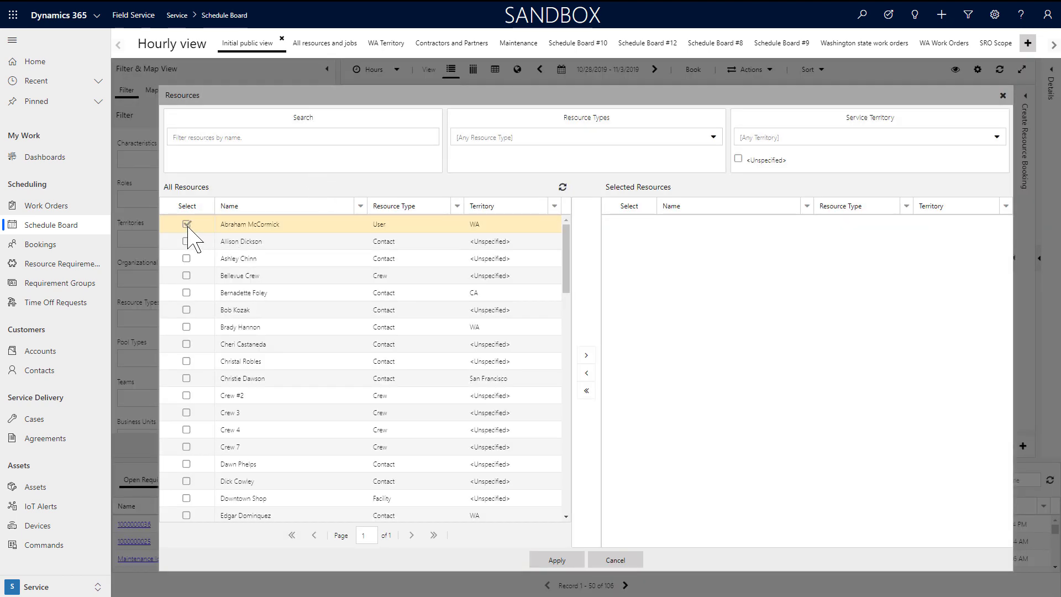
click(187, 327)
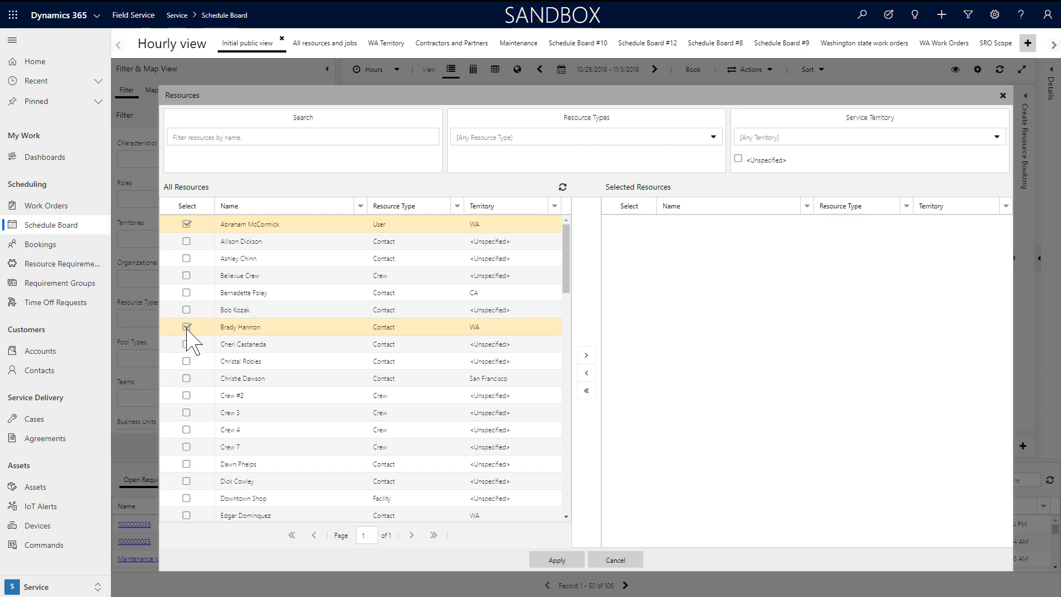
scroll(186, 332, down, 2)
click(186, 442)
scroll(205, 425, down, 5)
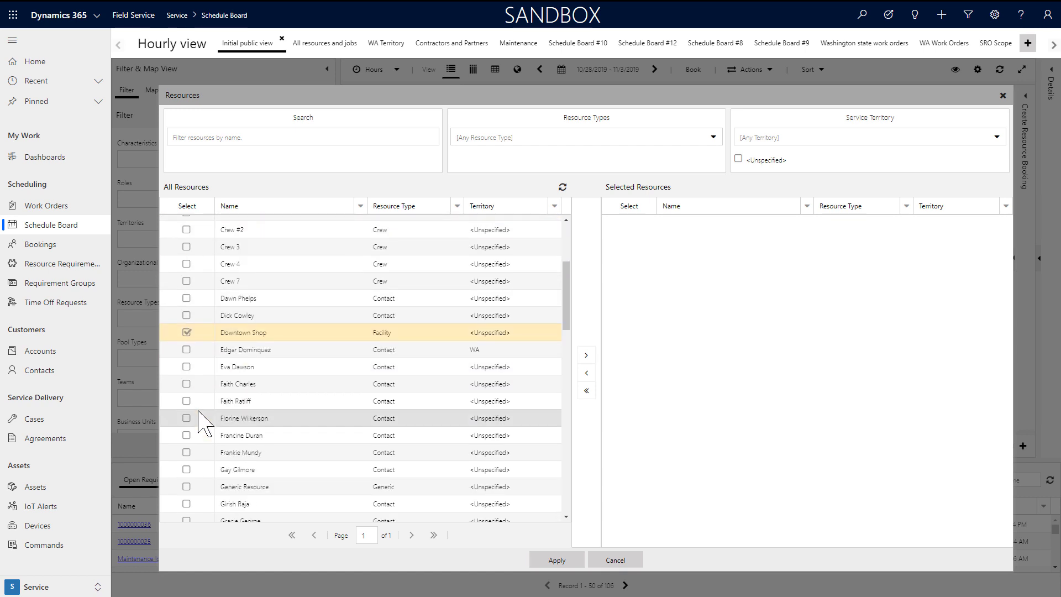
scroll(189, 421, down, 2)
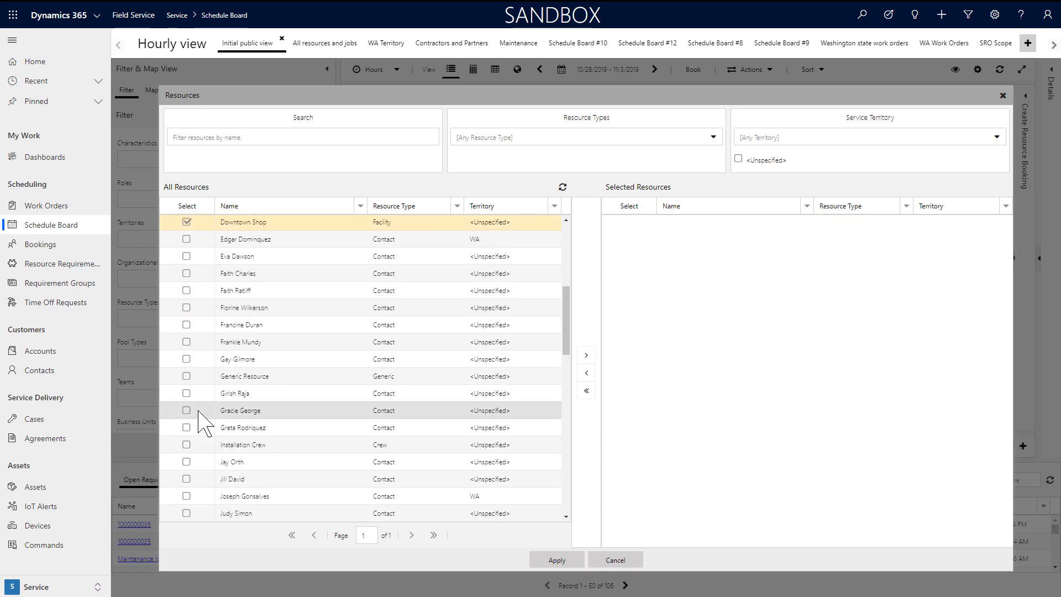
click(187, 446)
scroll(190, 428, down, 5)
scroll(193, 421, down, 3)
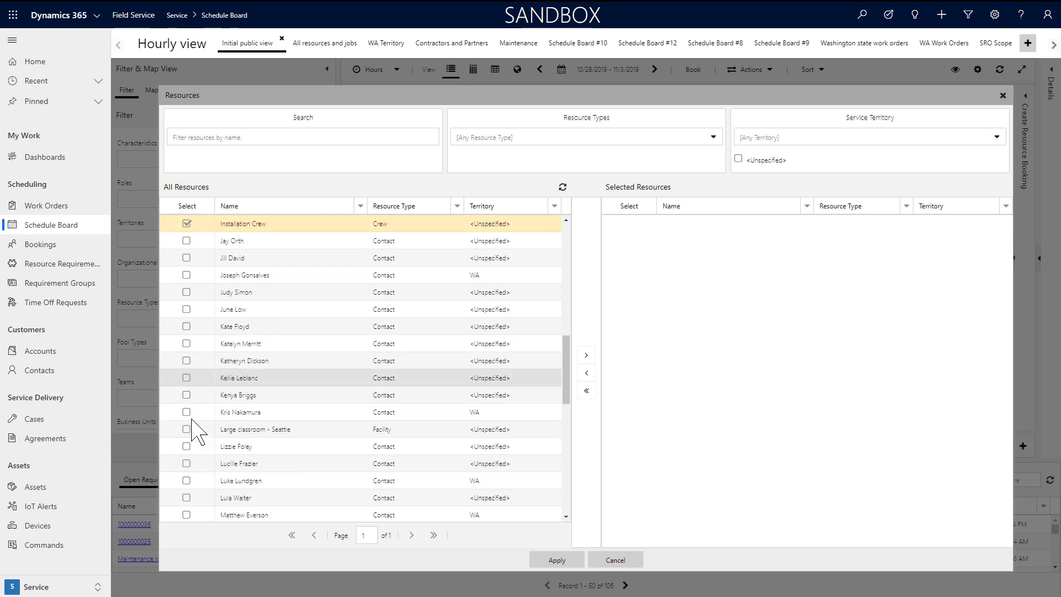
scroll(191, 442, down, 4)
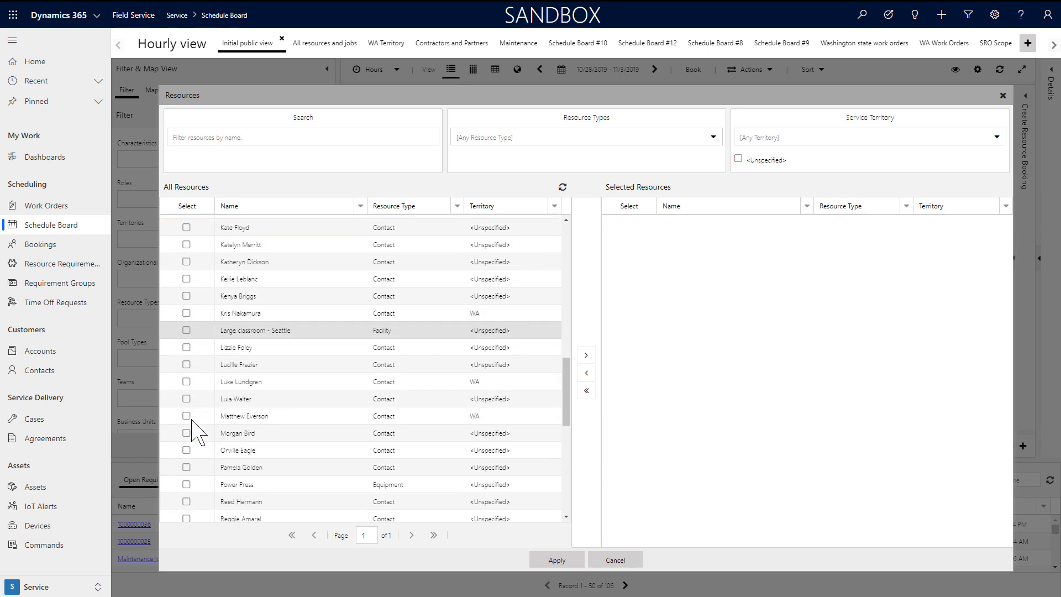
click(186, 473)
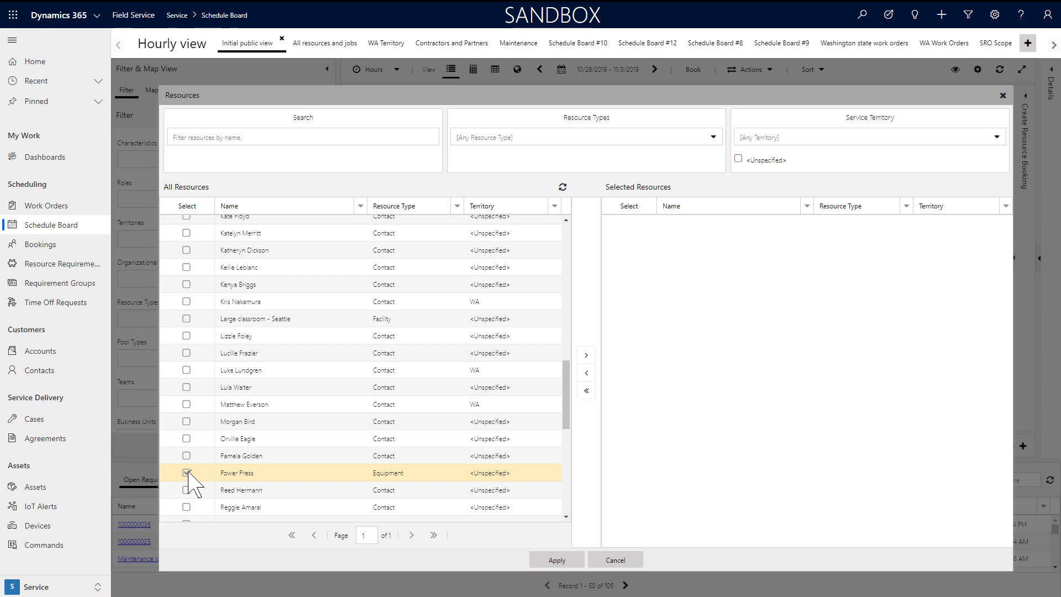
Apply the five selected resources, save the filters as default, and show them on the map.
click(587, 356)
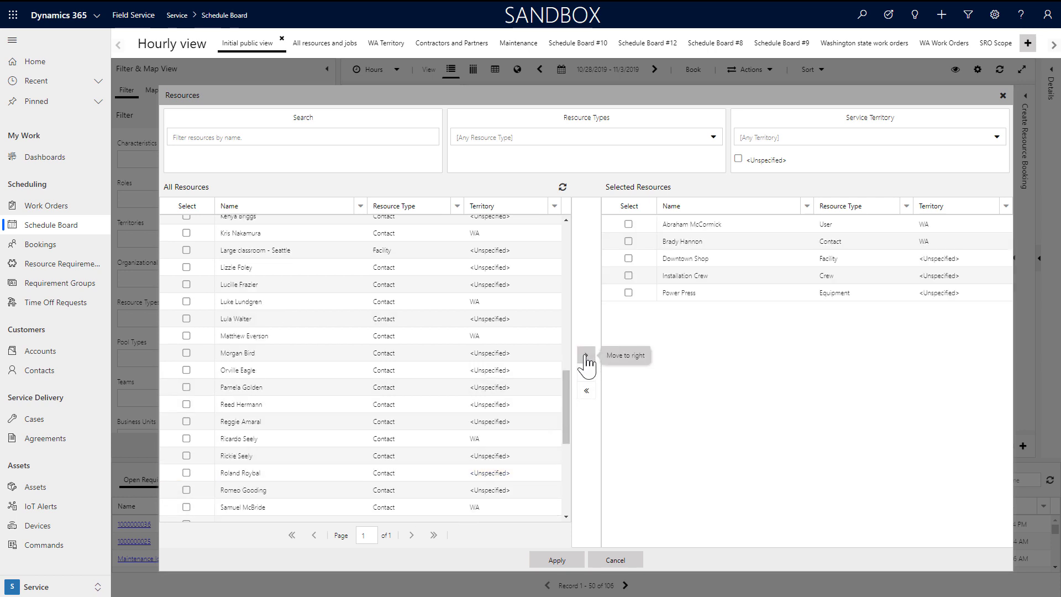
click(556, 560)
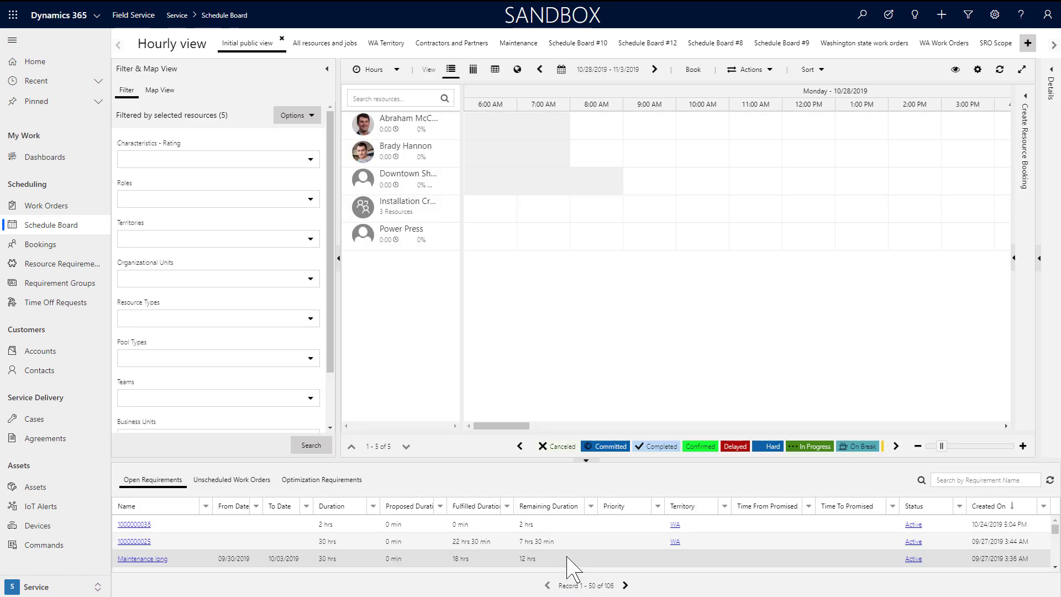
click(313, 117)
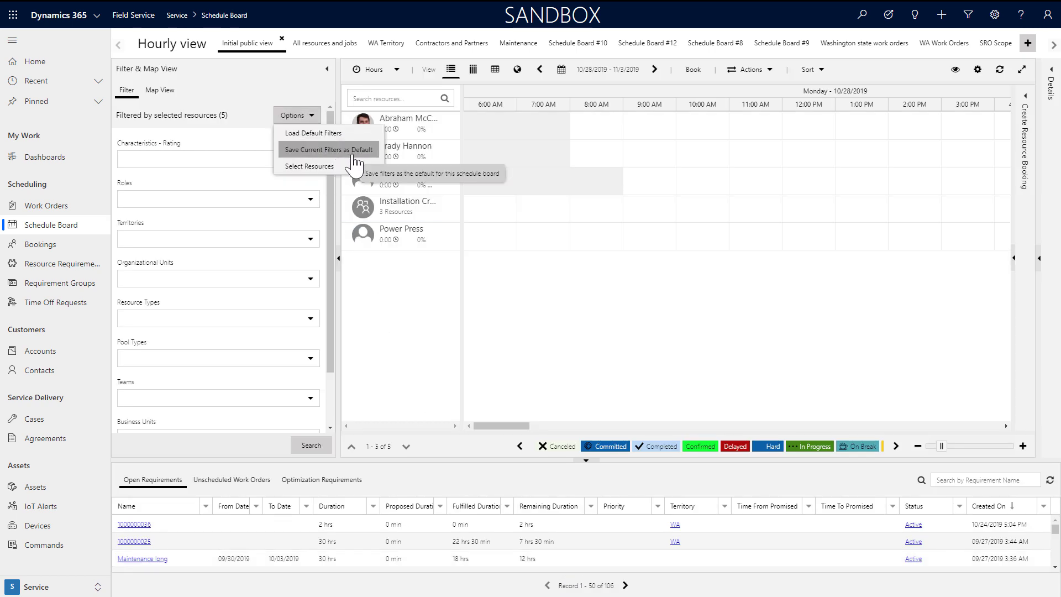
click(400, 310)
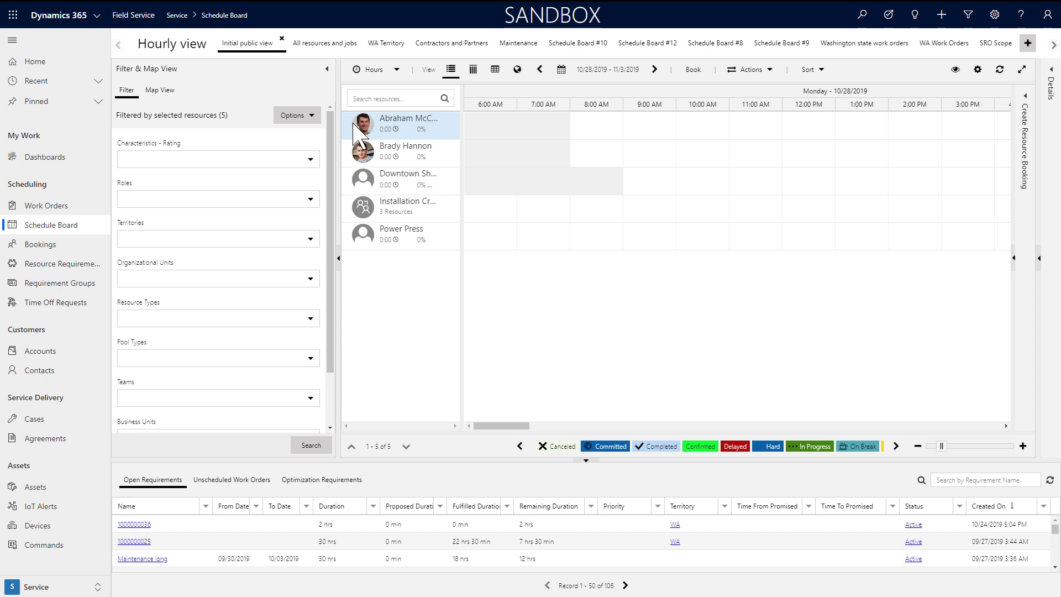
click(160, 91)
click(399, 128)
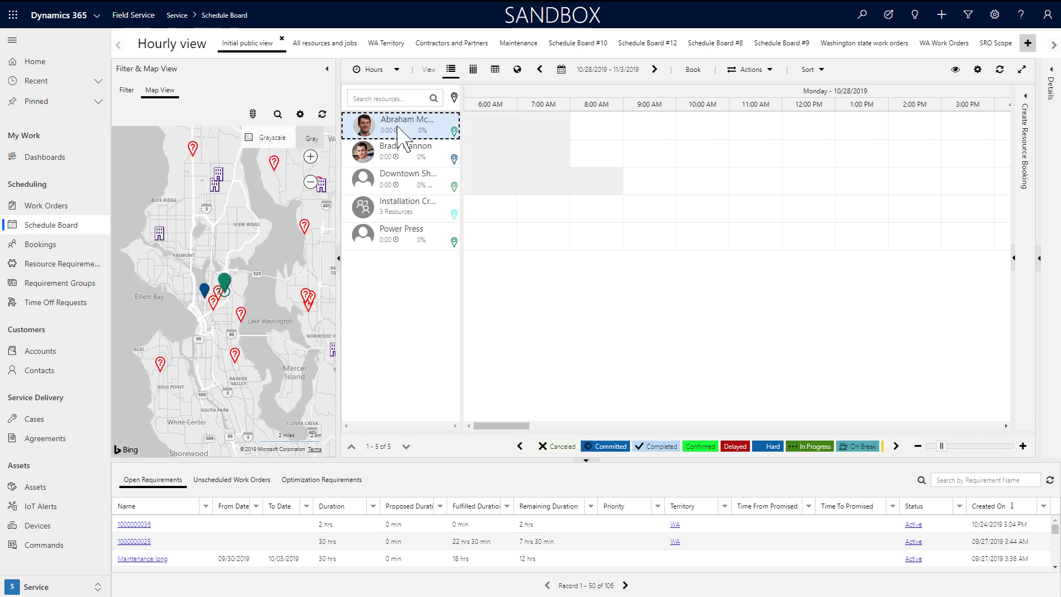
Highlight Downtown Shop and the first technician on the map, then view the Seattle organizational unit's details.
click(406, 178)
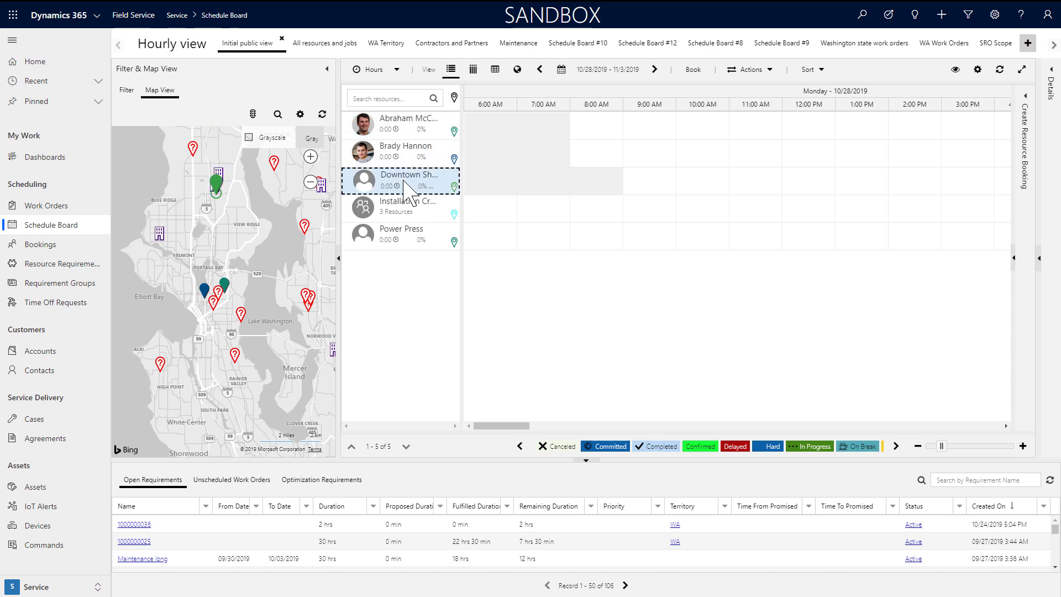
click(406, 131)
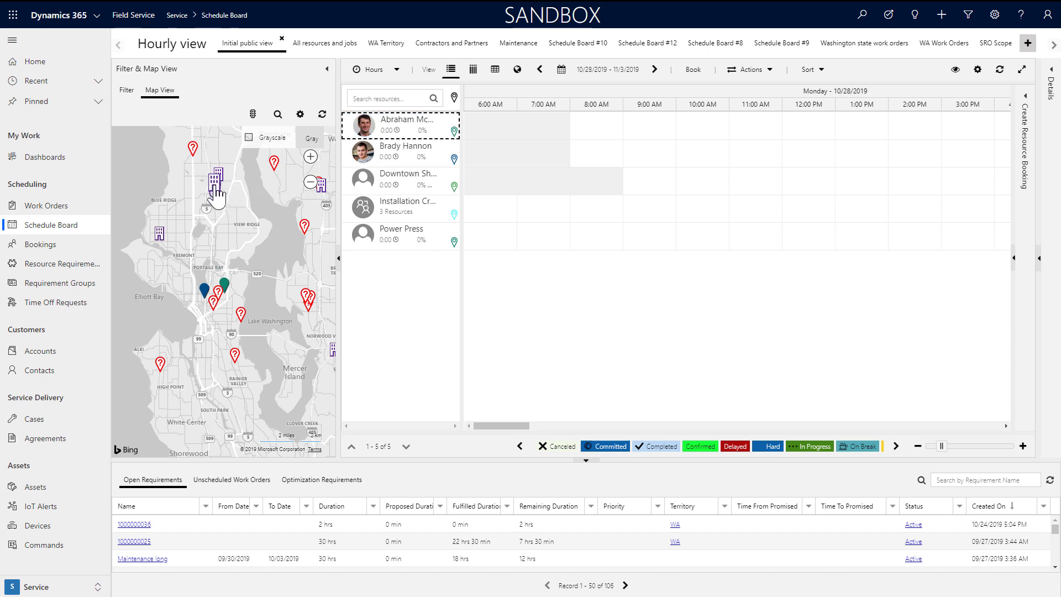
click(216, 189)
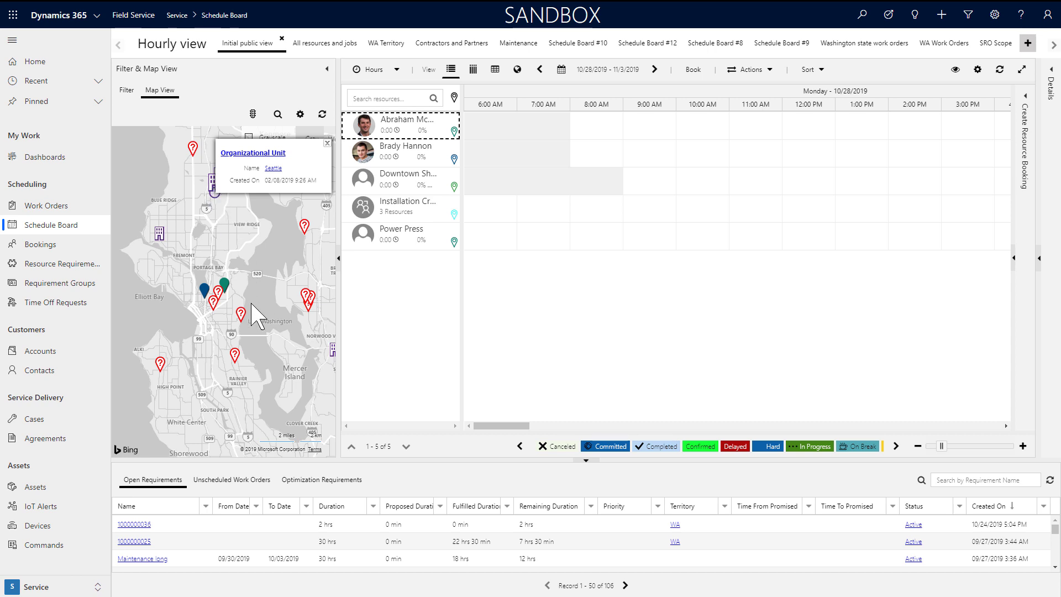
drag(259, 315, 255, 323)
drag(685, 126, 686, 135)
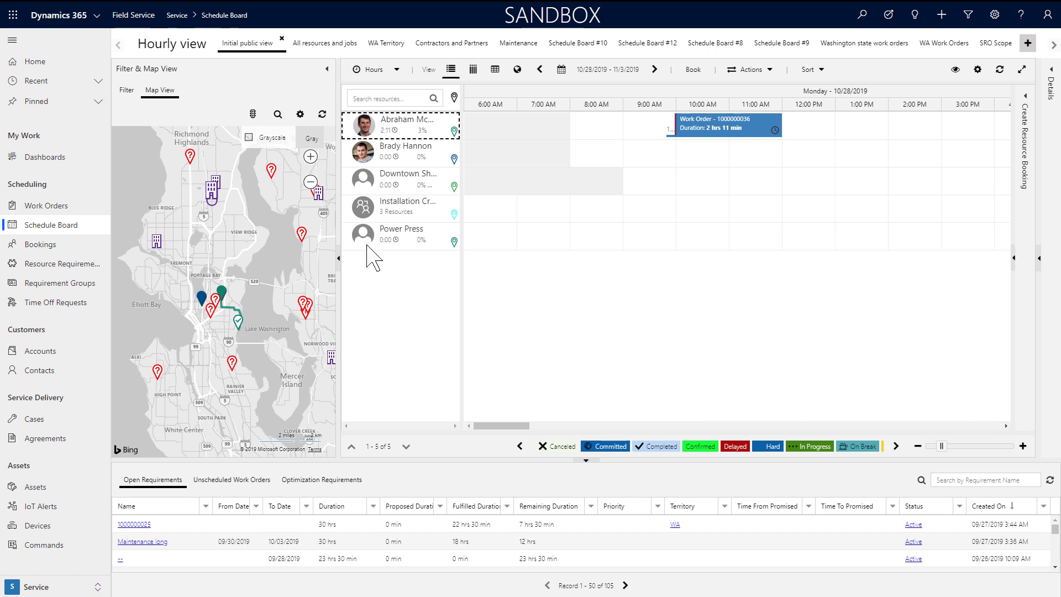
Show Installation Crew's members in split view and book an unscheduled work order to the crew around 11:15 AM.
right_click(392, 216)
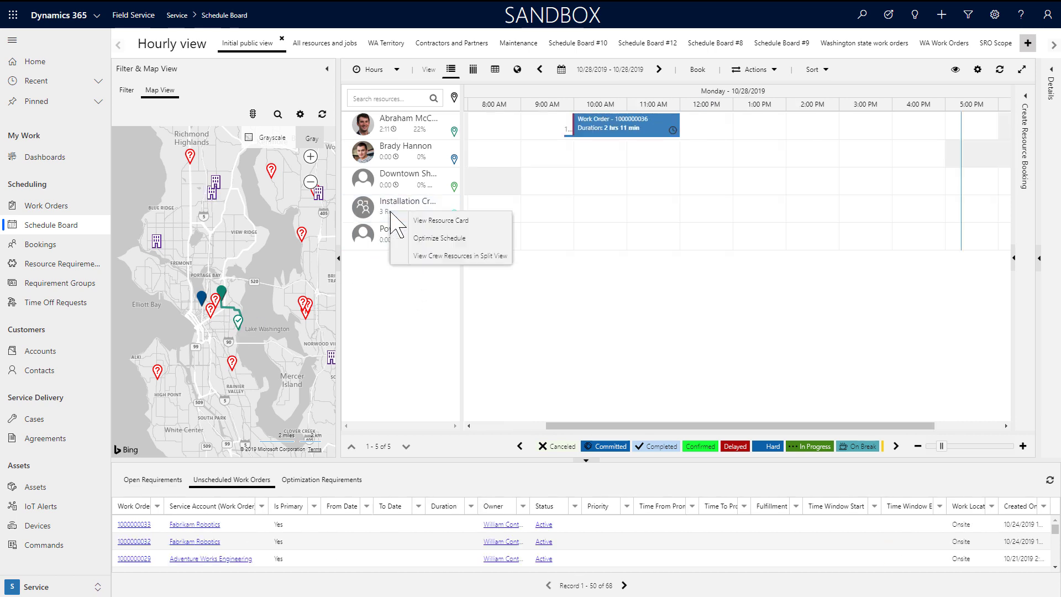
click(429, 256)
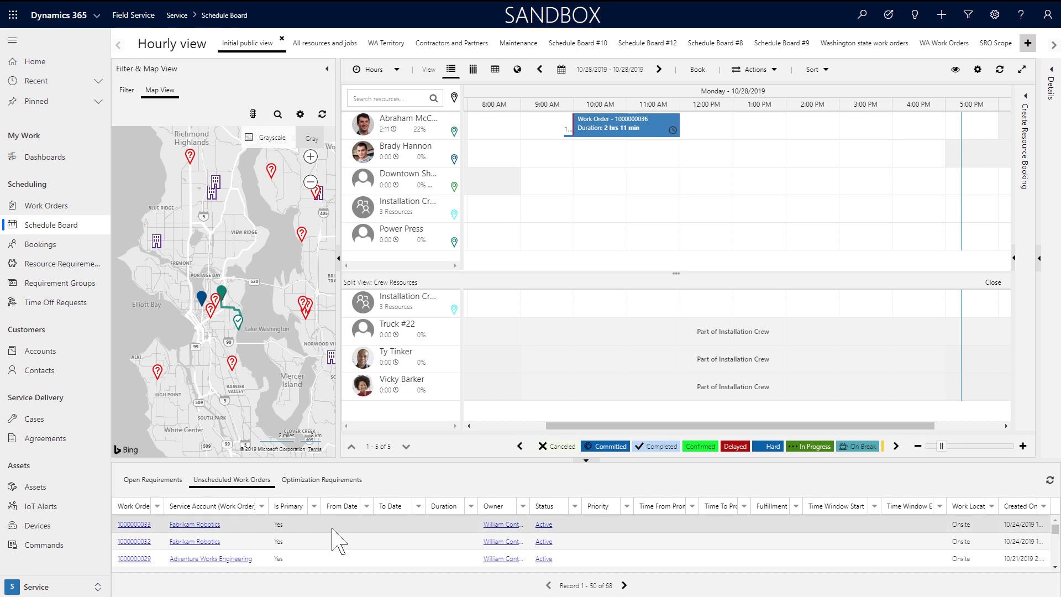
drag(339, 545, 689, 304)
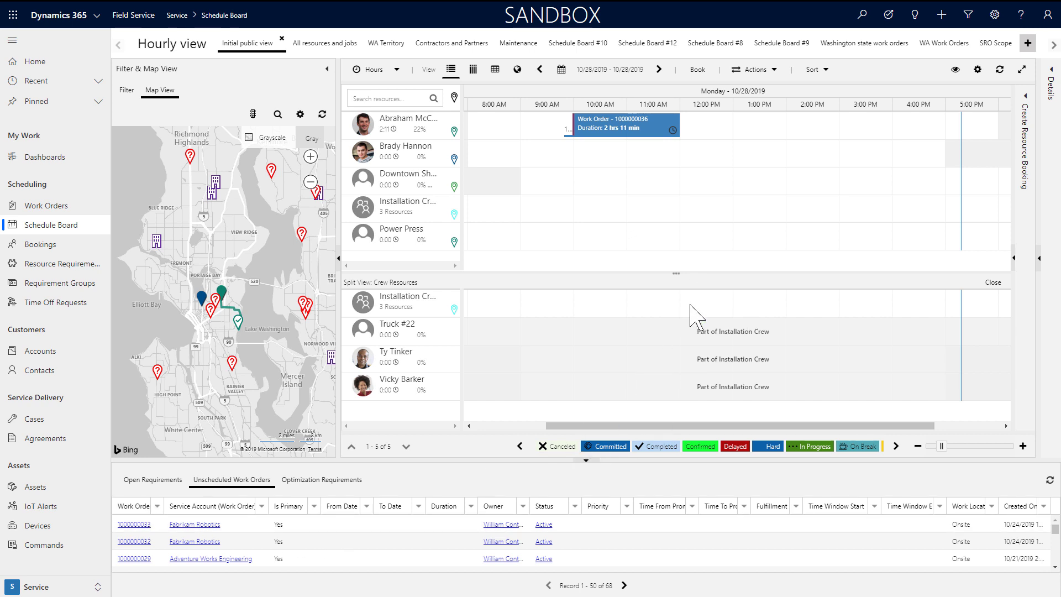